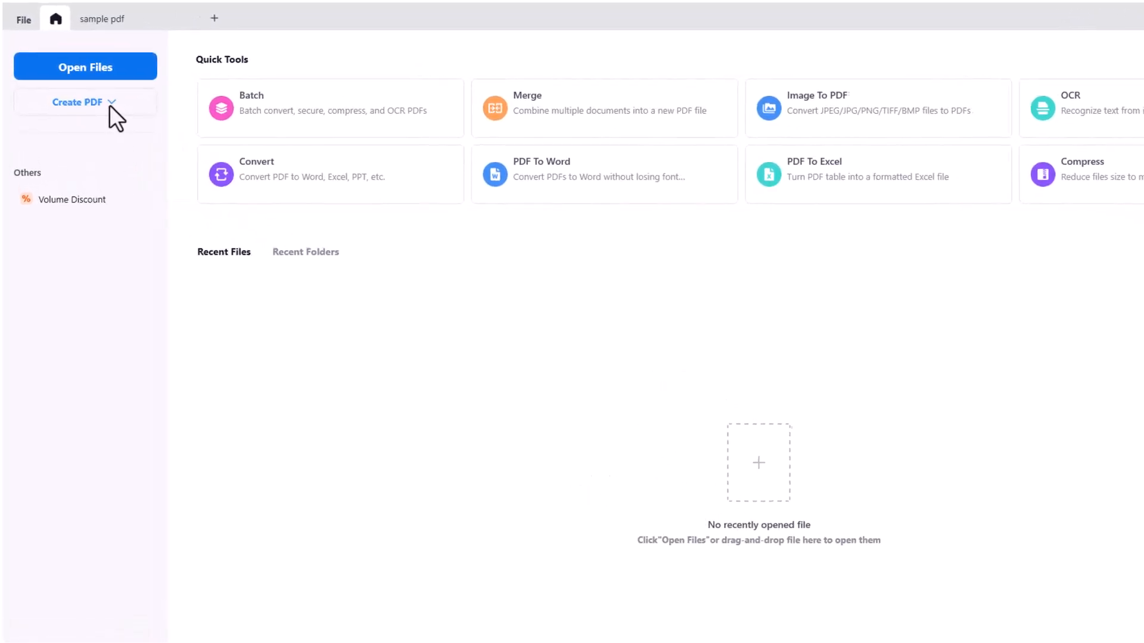
Open the "sample pdf" file from the Desktop.
click(111, 105)
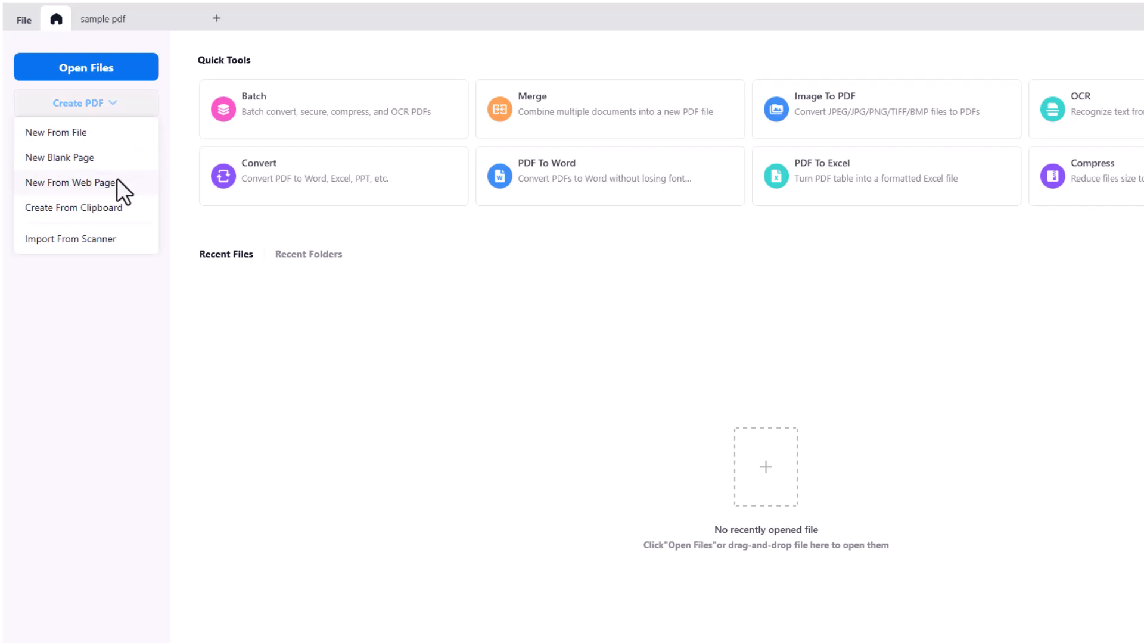
click(282, 320)
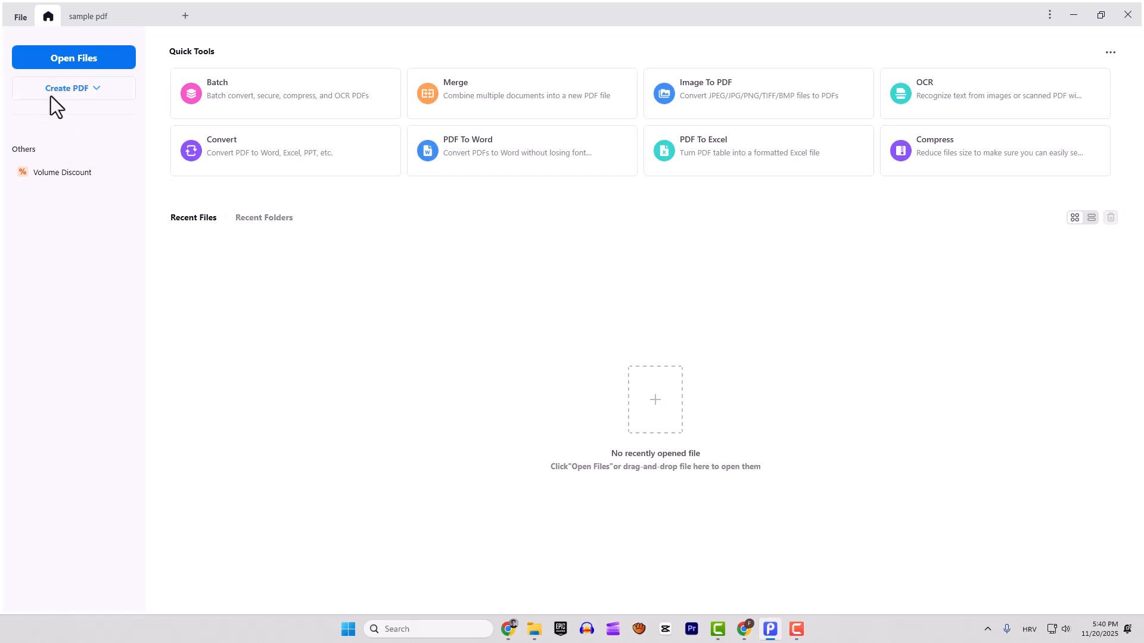
click(71, 60)
click(399, 112)
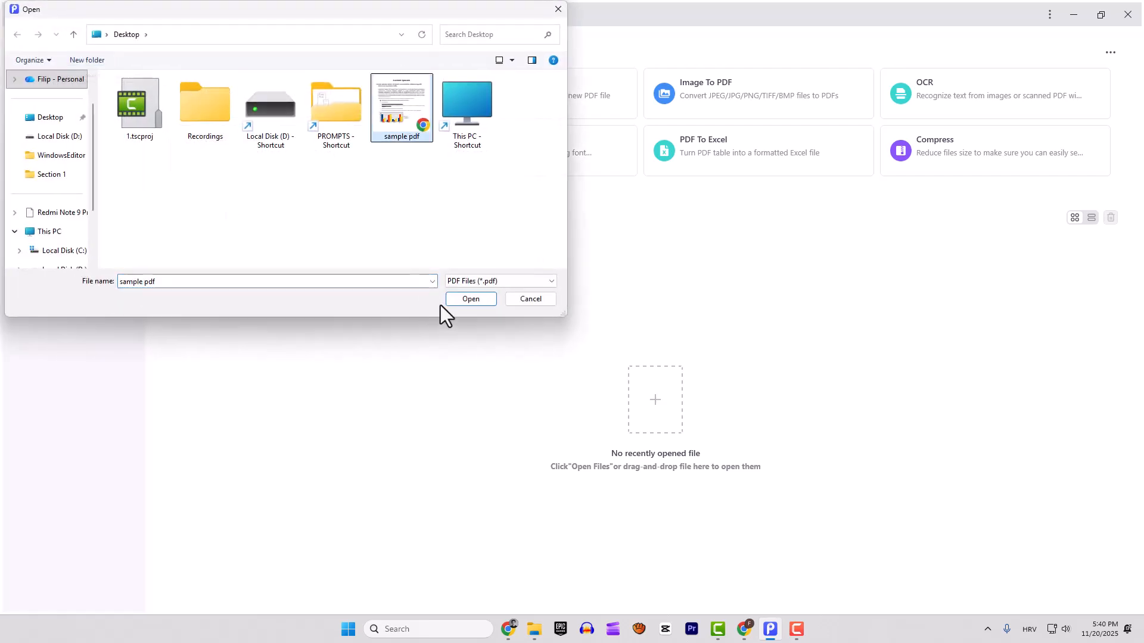
click(470, 299)
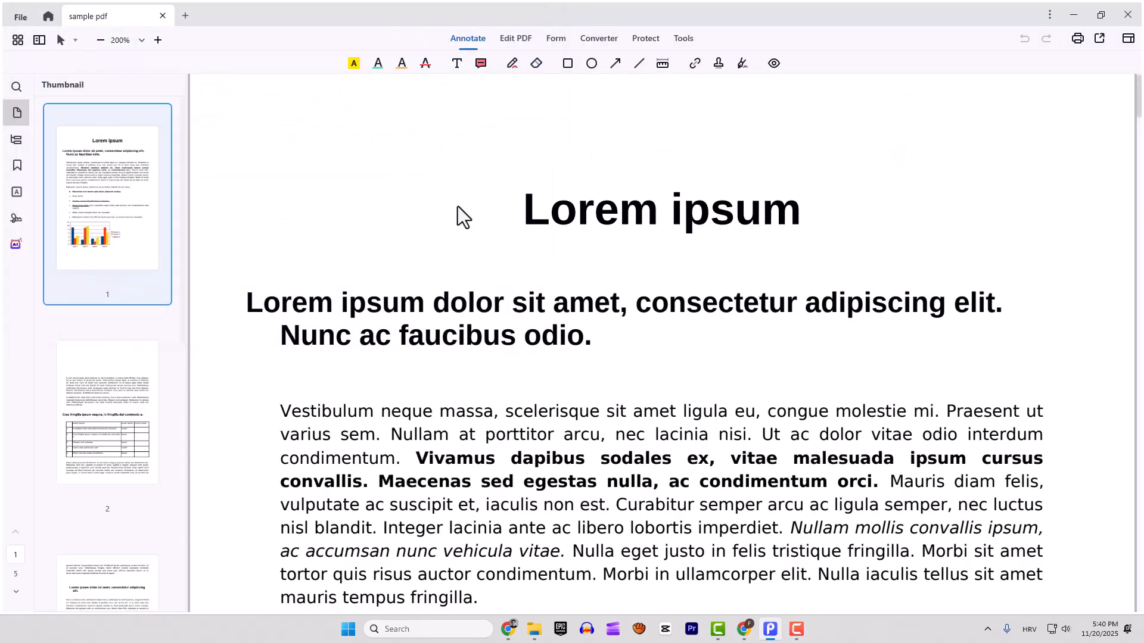
Reorder the document by moving the first page to third place and back to the front.
scroll(524, 230, up, 1)
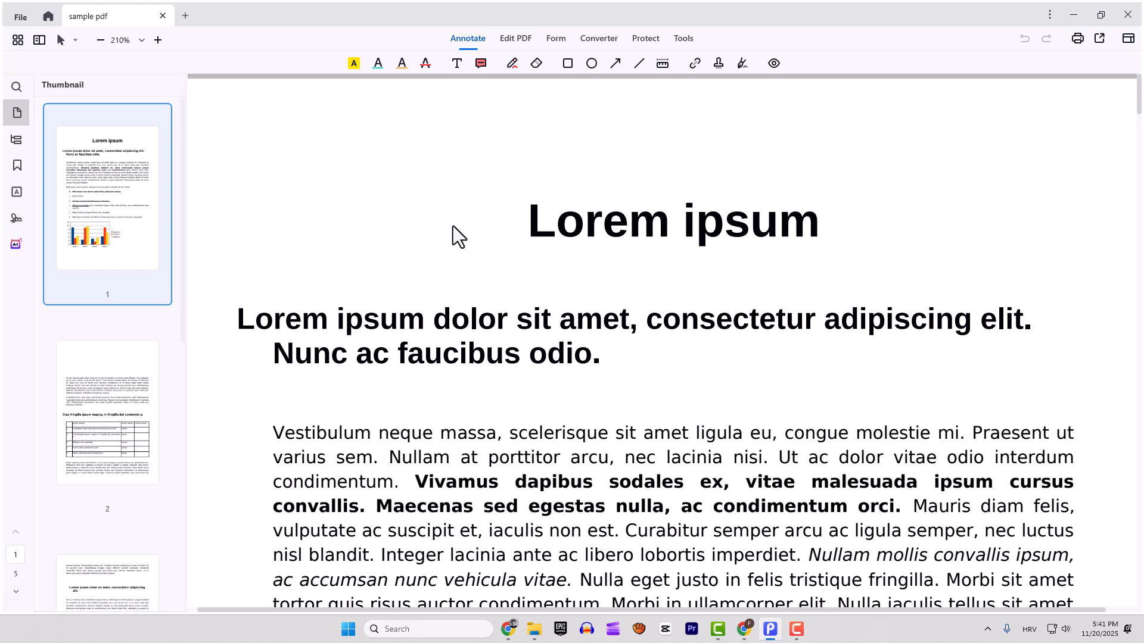
scroll(452, 226, down, 10)
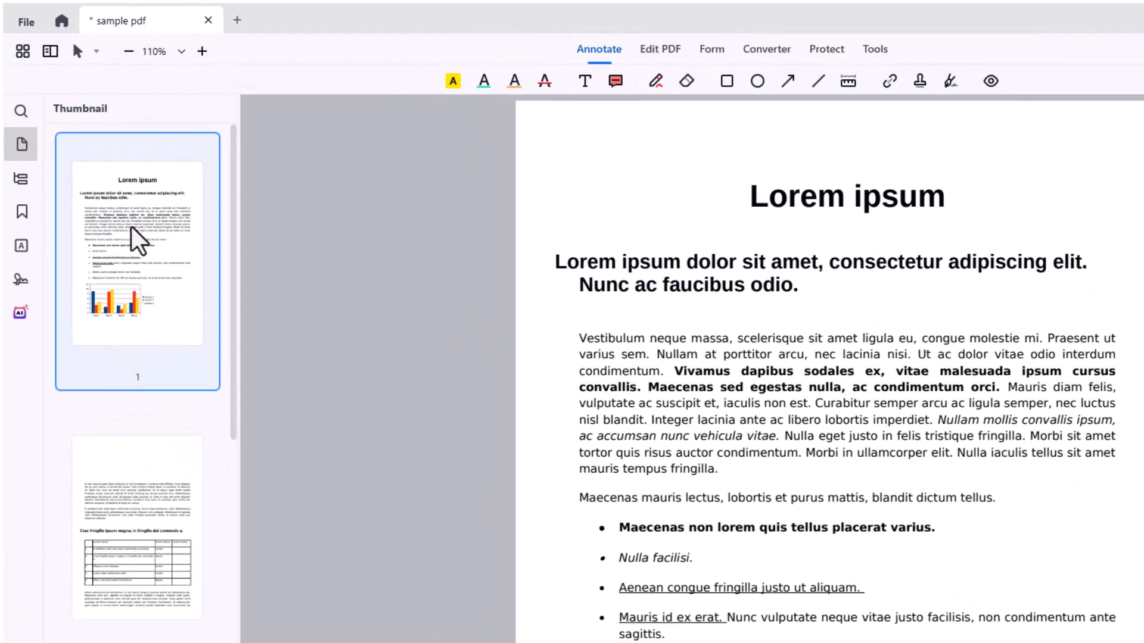
drag(131, 213, 137, 642)
drag(148, 317, 122, 578)
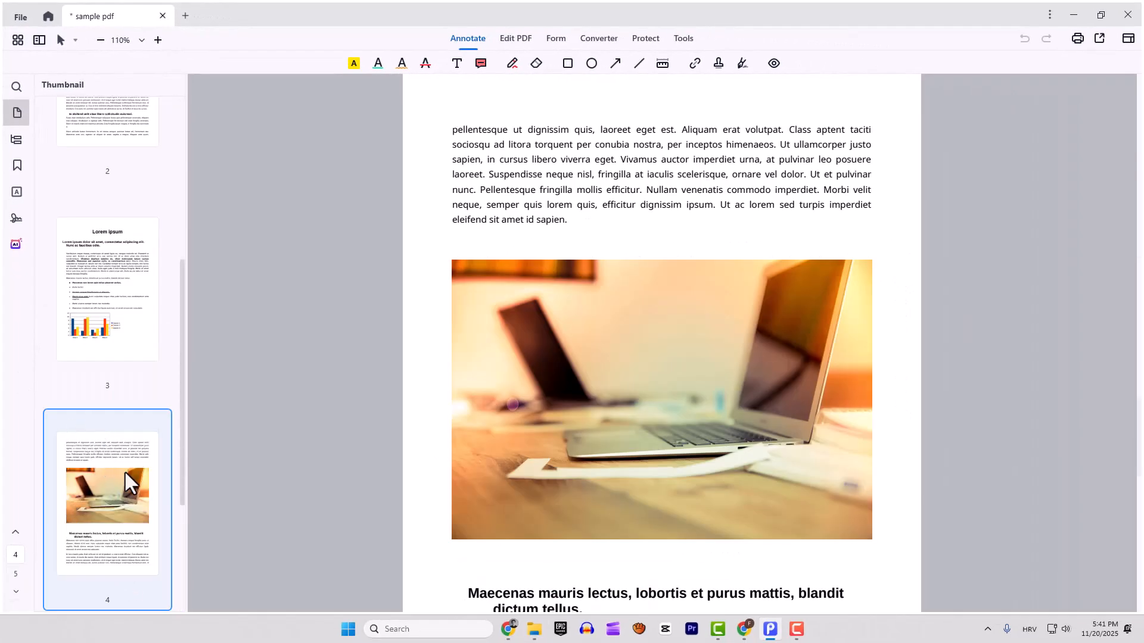
scroll(101, 447, up, 3)
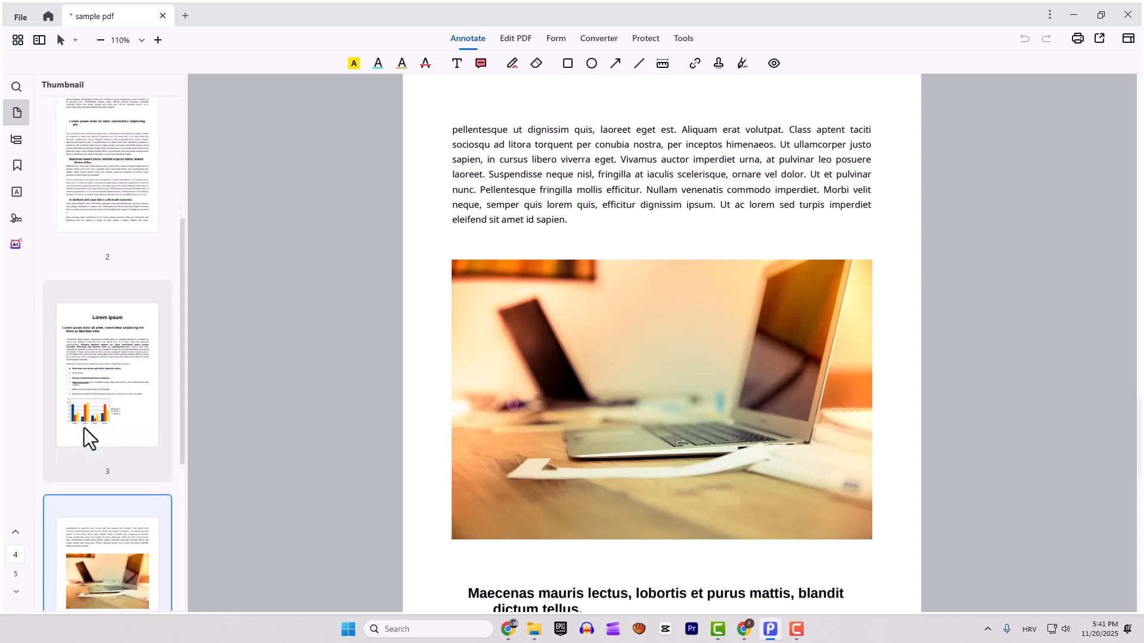
drag(98, 420, 95, 127)
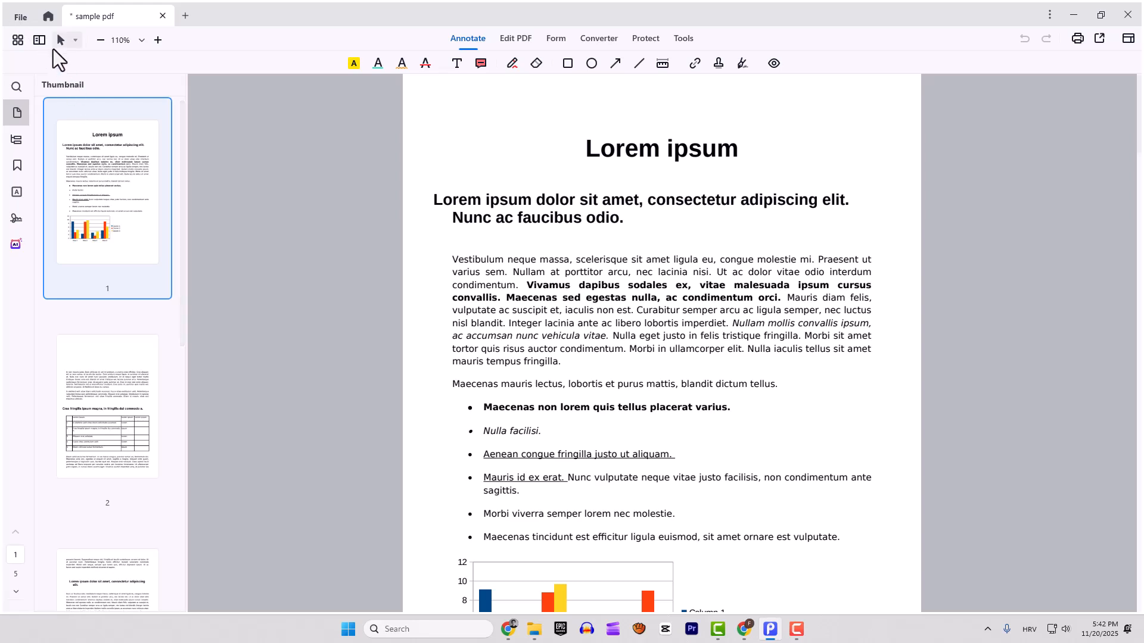
click(17, 19)
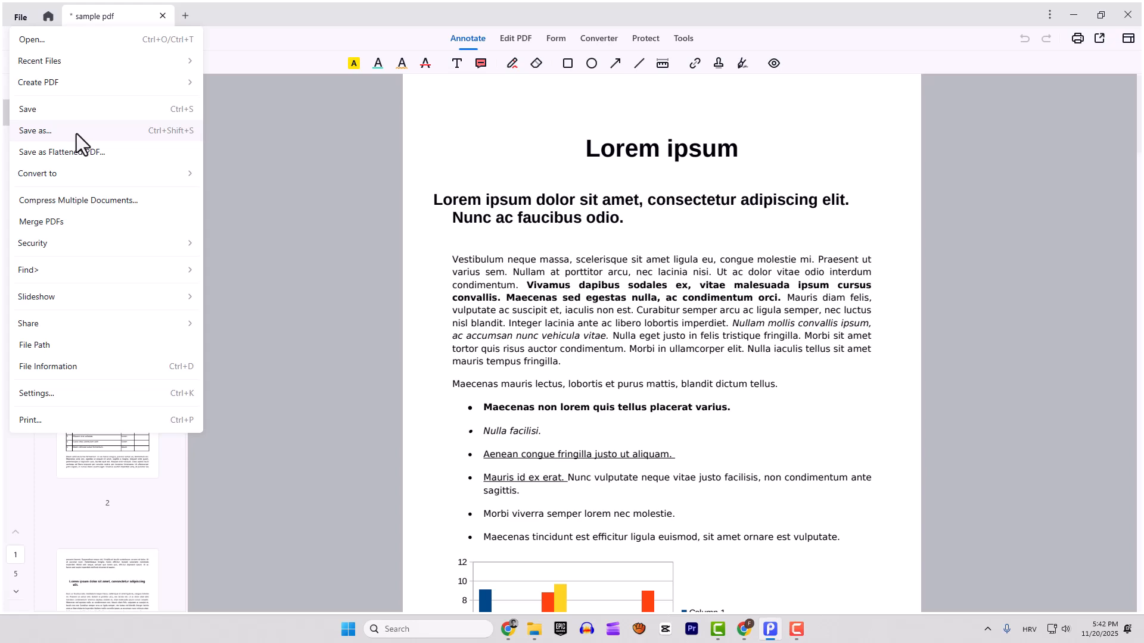
click(277, 7)
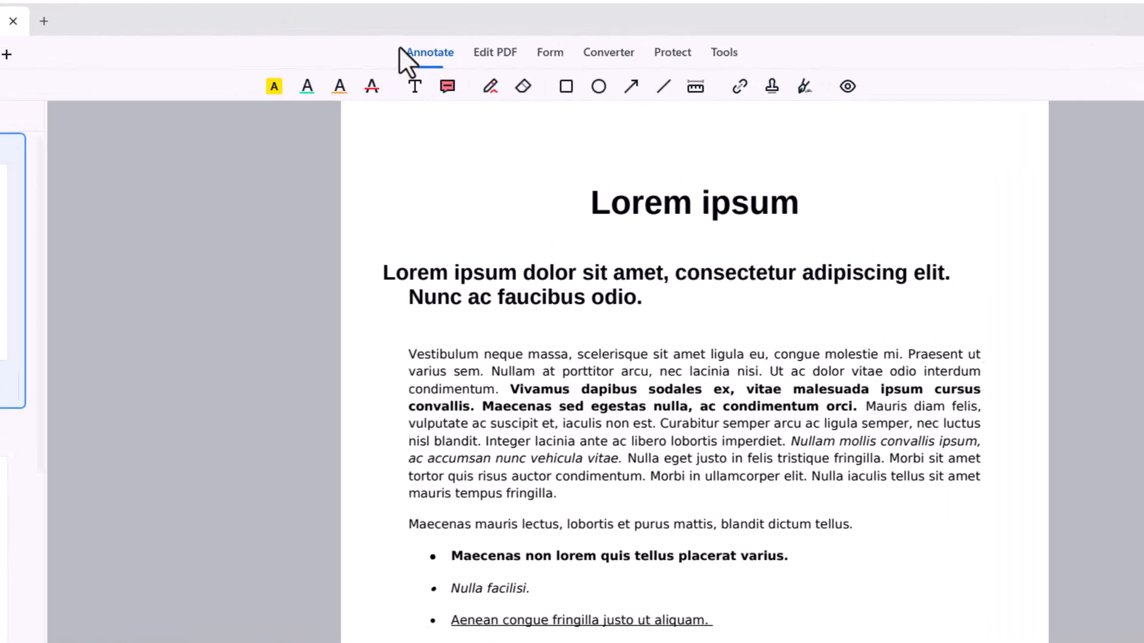
Highlight in yellow "Lorem ipsum dolor sit amet" in the heading and the first paragraph's passages from "scelerisque" to "lacinia" and "libero" to "justo".
click(274, 86)
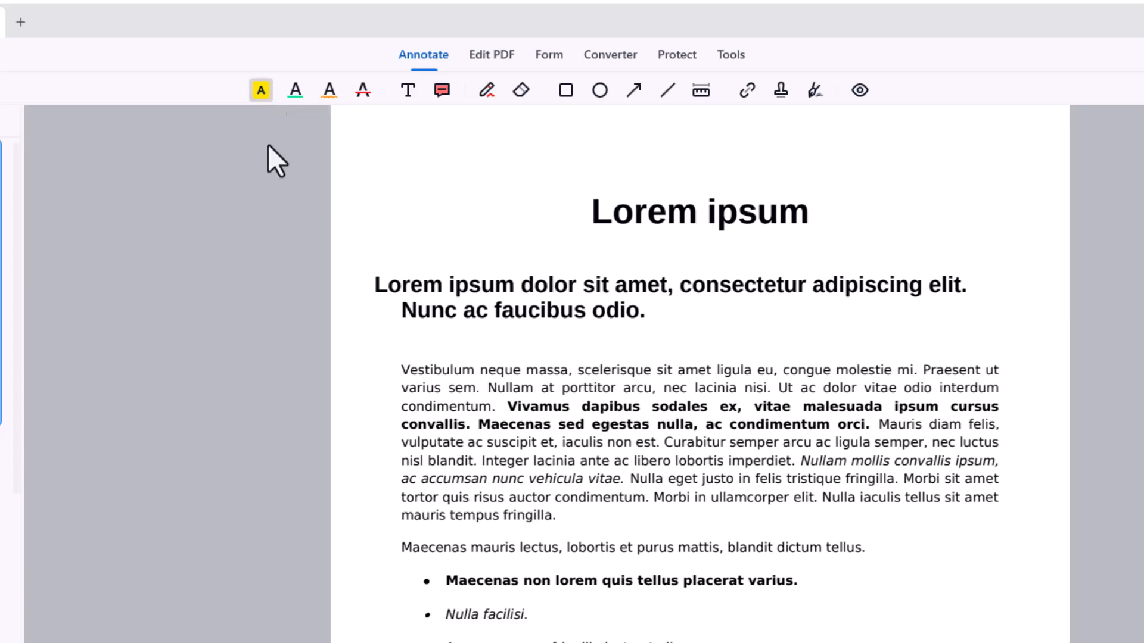
drag(374, 285, 667, 291)
drag(601, 370, 728, 388)
drag(650, 461, 712, 479)
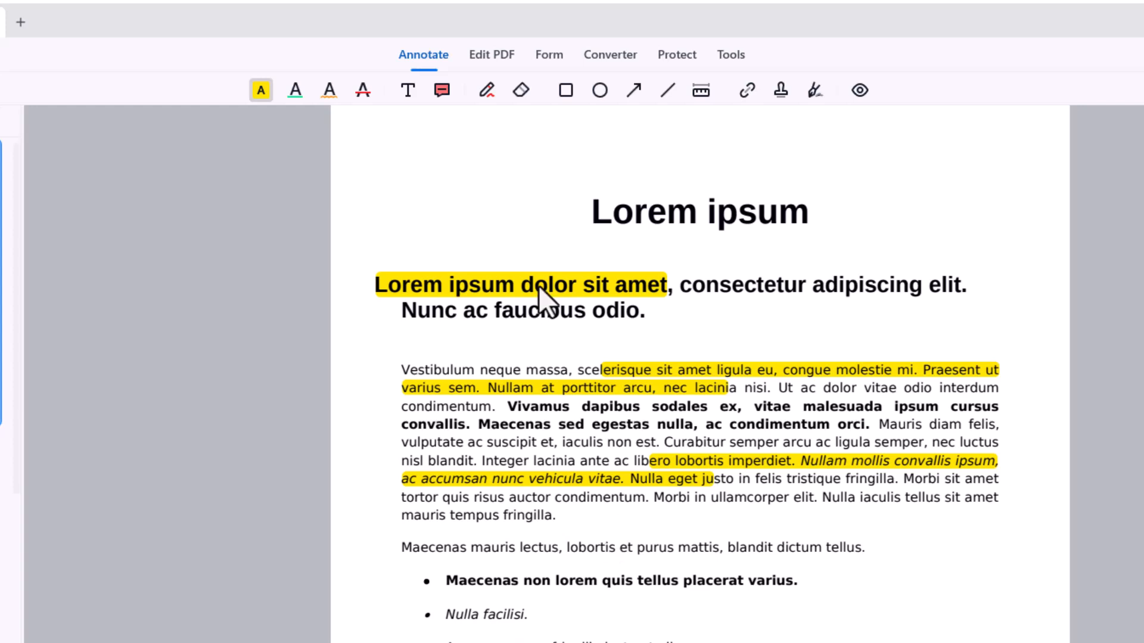
Underline "sed egestas nulla, ac condimentum" in green and strike through "vitae malesuada" in red in the first paragraph.
click(295, 90)
drag(543, 426, 880, 408)
click(363, 90)
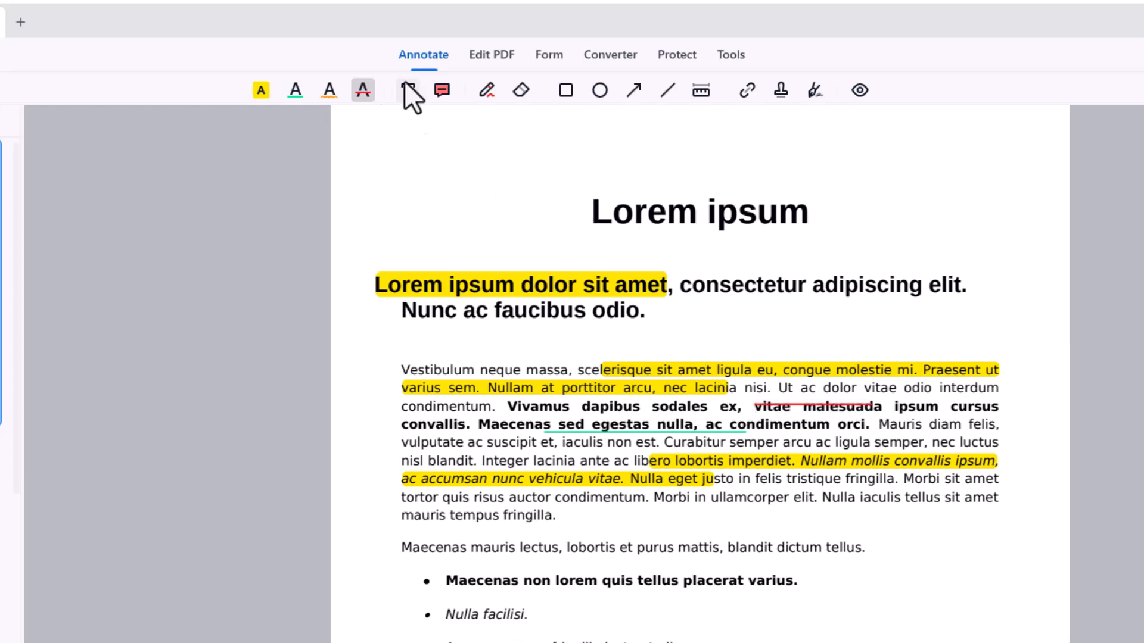
Add a text box reading "fgdfgdg" in the blank area before the page title.
click(408, 93)
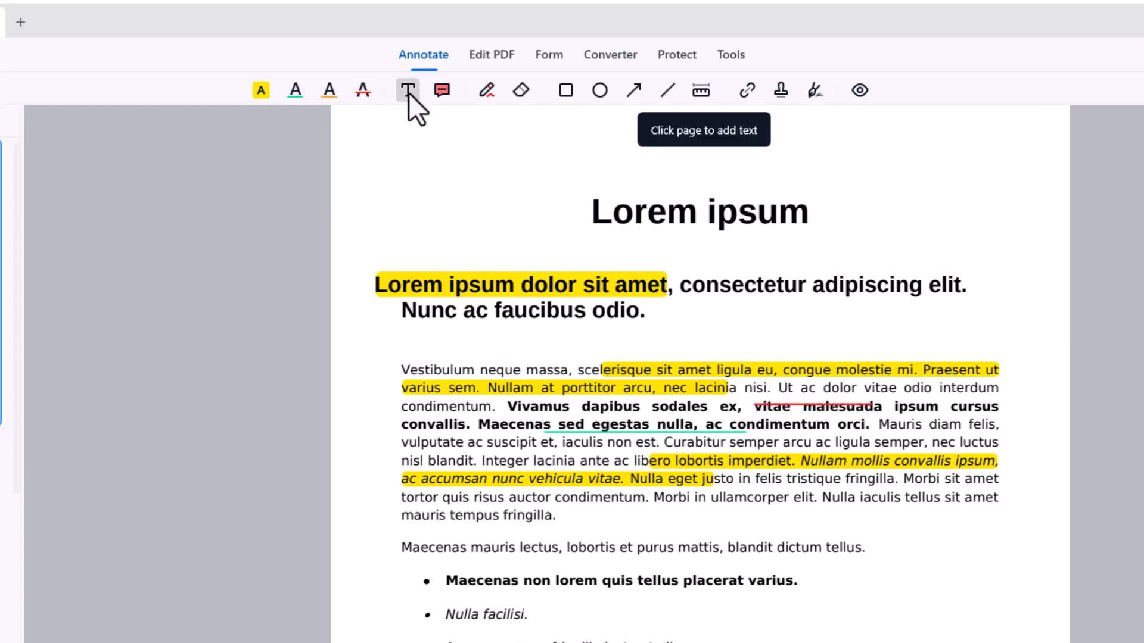
click(400, 183)
text(fgd)
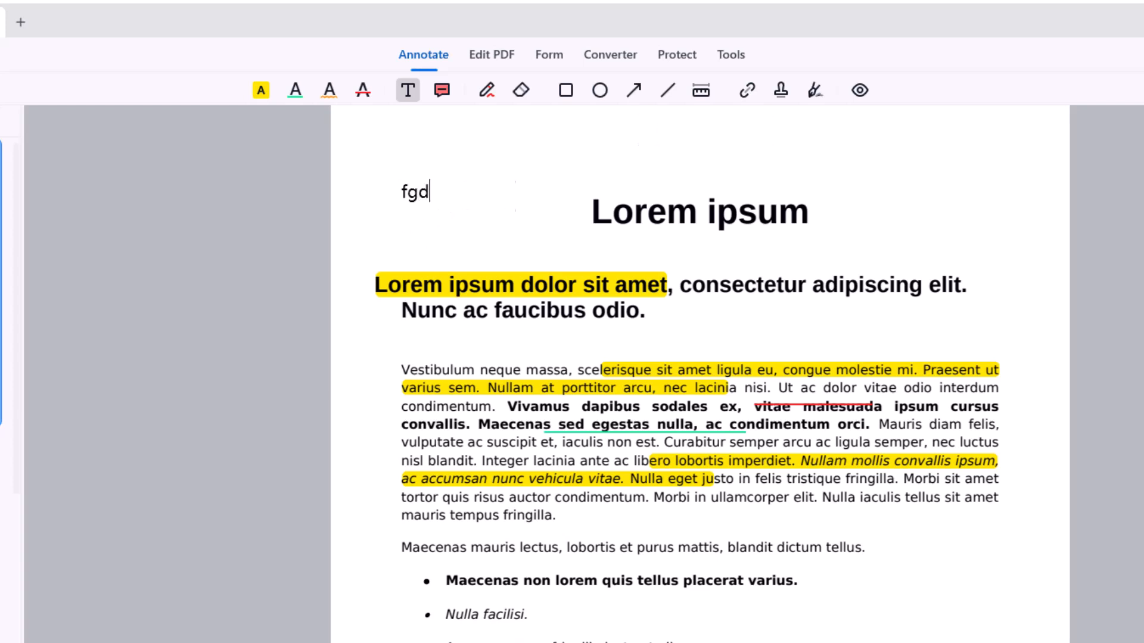
text(fgd)
click(449, 188)
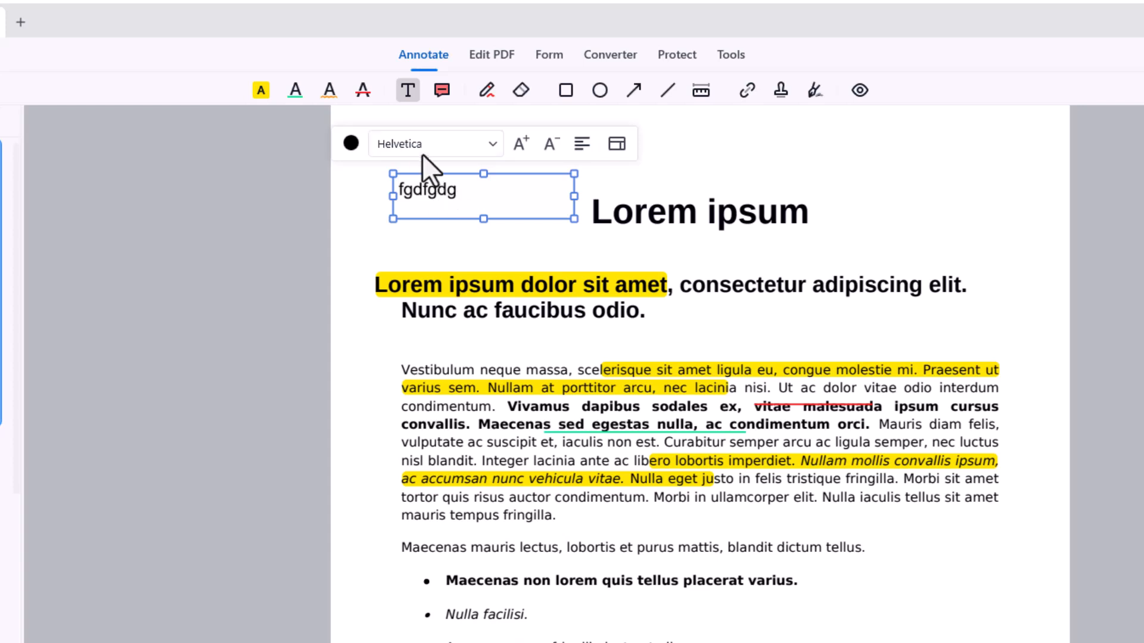
Examine the text box's font choices and its color, opacity and line style properties.
click(484, 144)
click(484, 144)
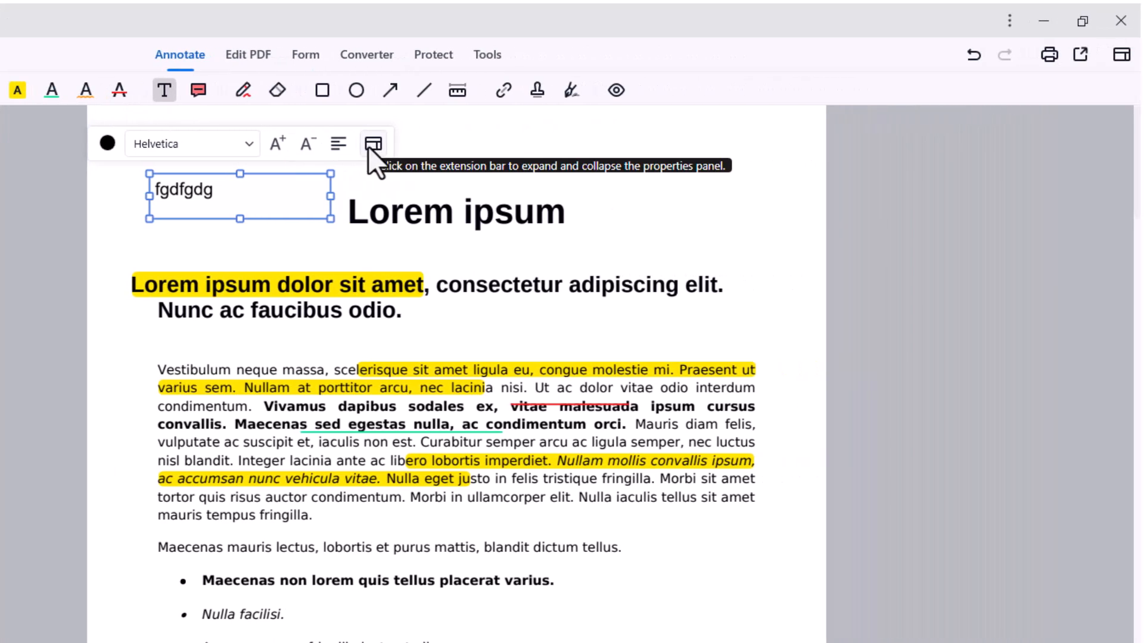
click(393, 144)
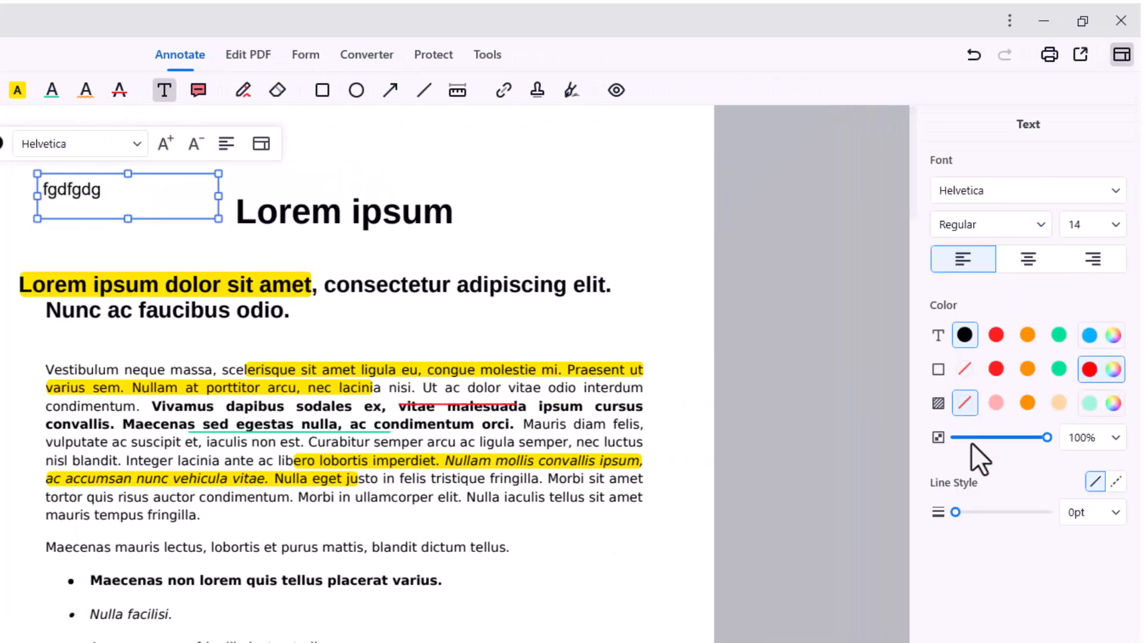
mouse_move(1046, 438)
mouse_down()
mouse_move(975, 439)
mouse_move(1061, 441)
mouse_up()
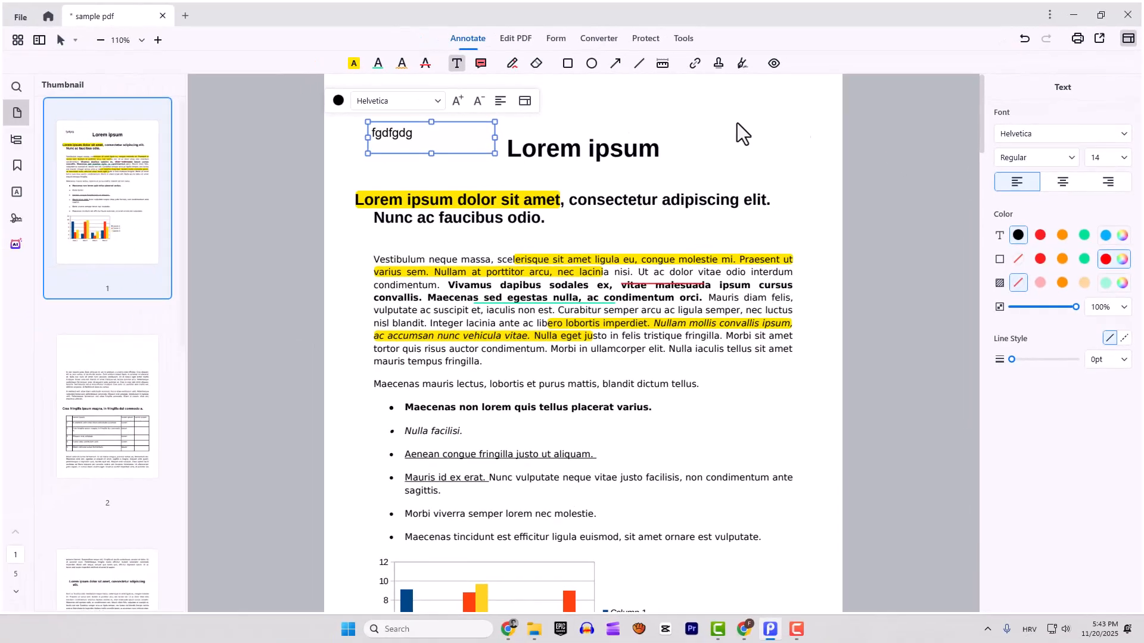
Leave text entry and delete the "fgdfgdg" text box.
click(601, 125)
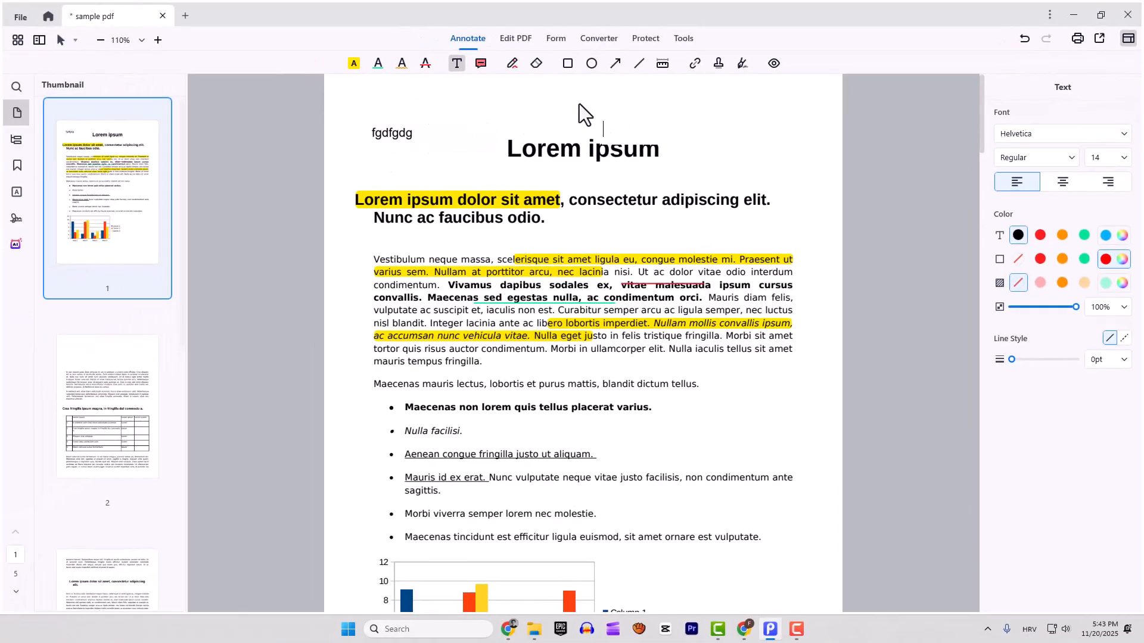
key(Escape)
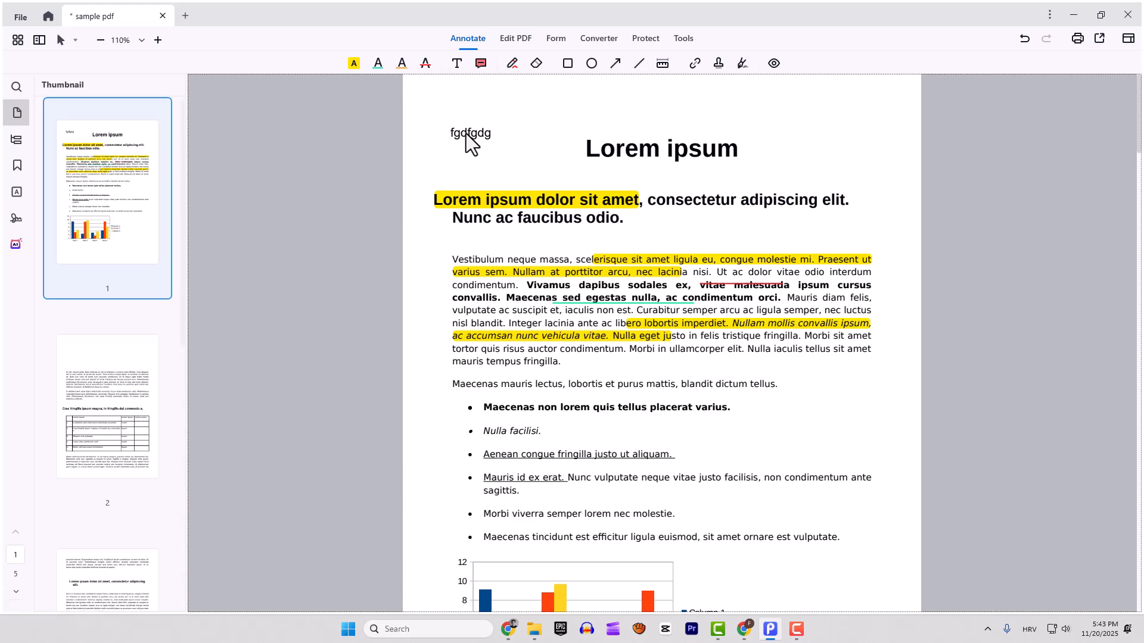
click(467, 135)
key(Delete)
Add a comment note just below the end of the "Nunc ac faucibus odio." heading line with the text "ccffyuffd".
click(482, 63)
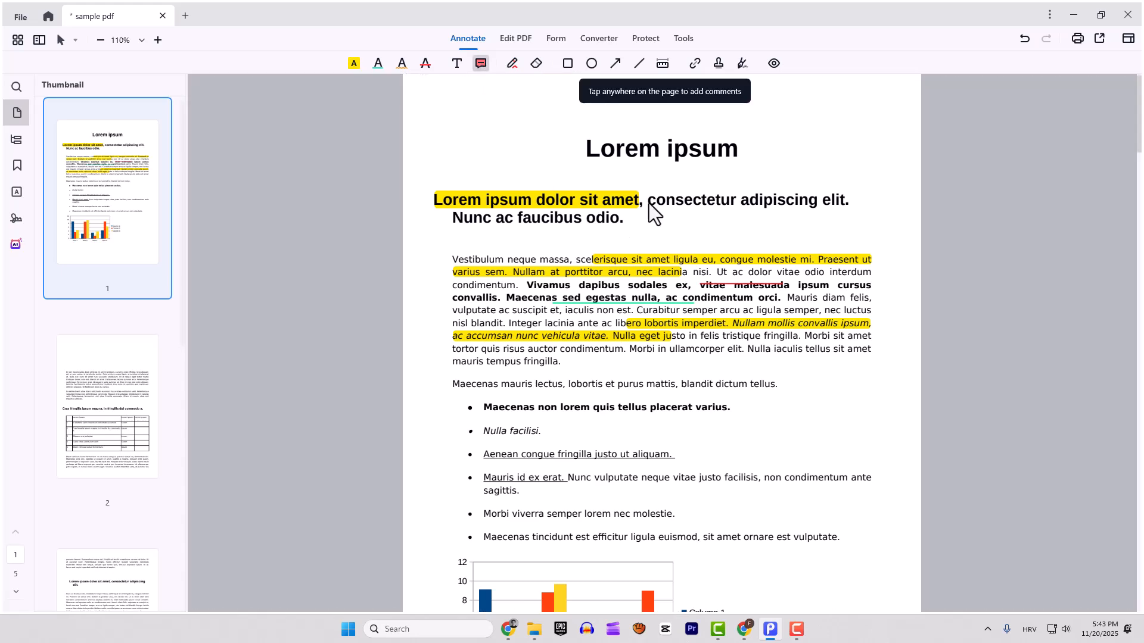
click(626, 222)
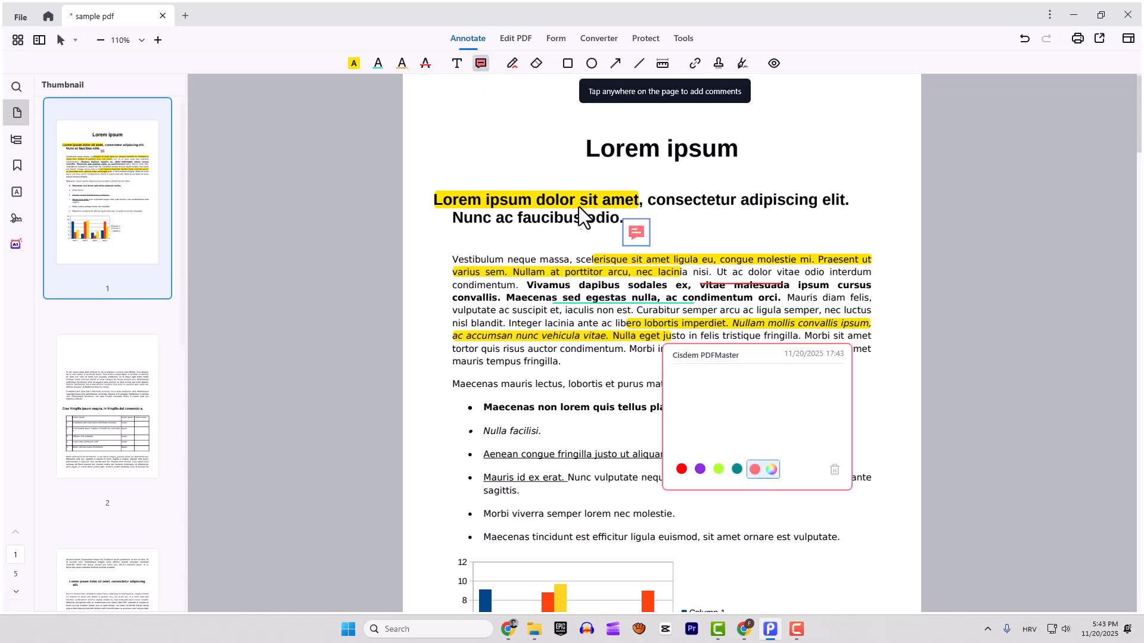
text(ccffyuffd)
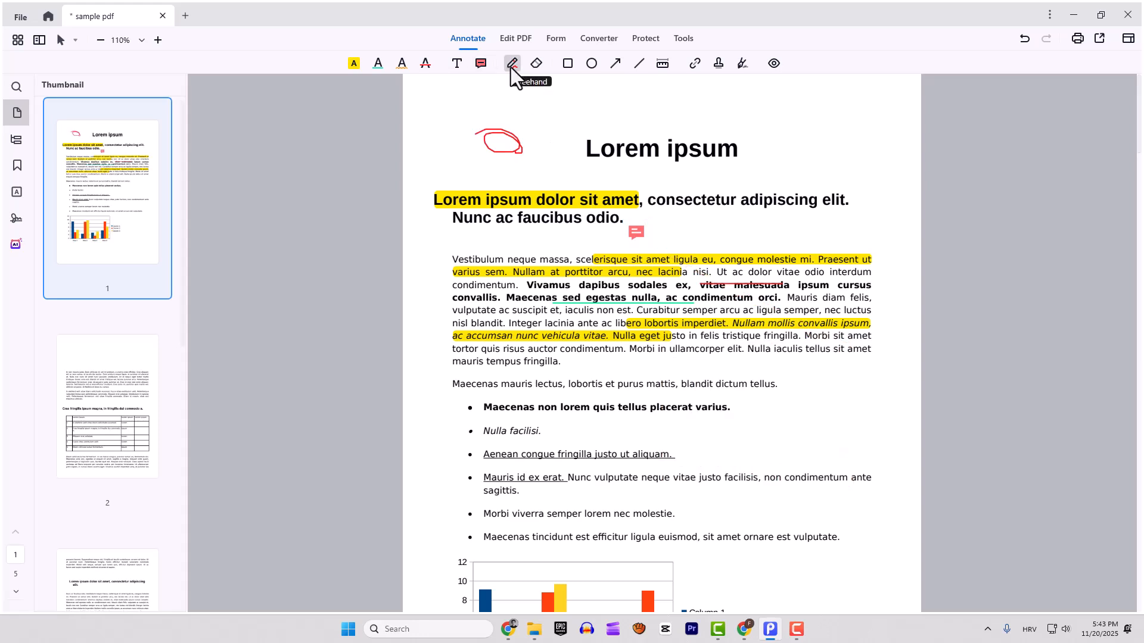
Erase the red freehand loop beside the title and draw a red rectangle around the title "Lorem ipsum".
click(536, 63)
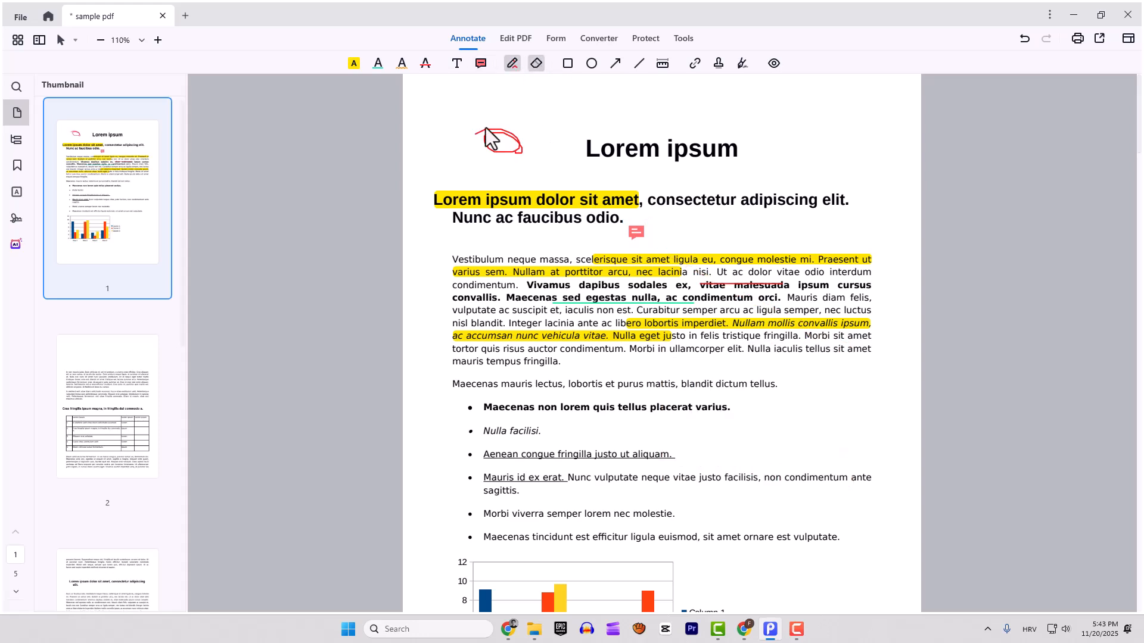
click(516, 146)
click(568, 63)
drag(572, 126, 743, 167)
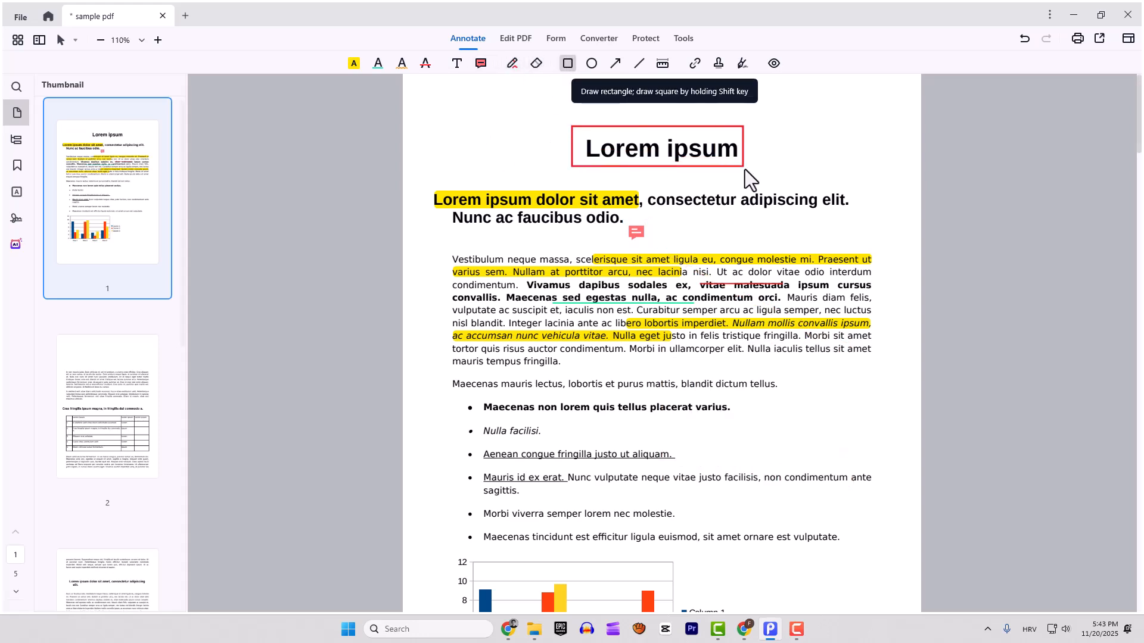
Measure a horizontal distance along the text line beginning "Maecenas mauris lectus".
click(663, 64)
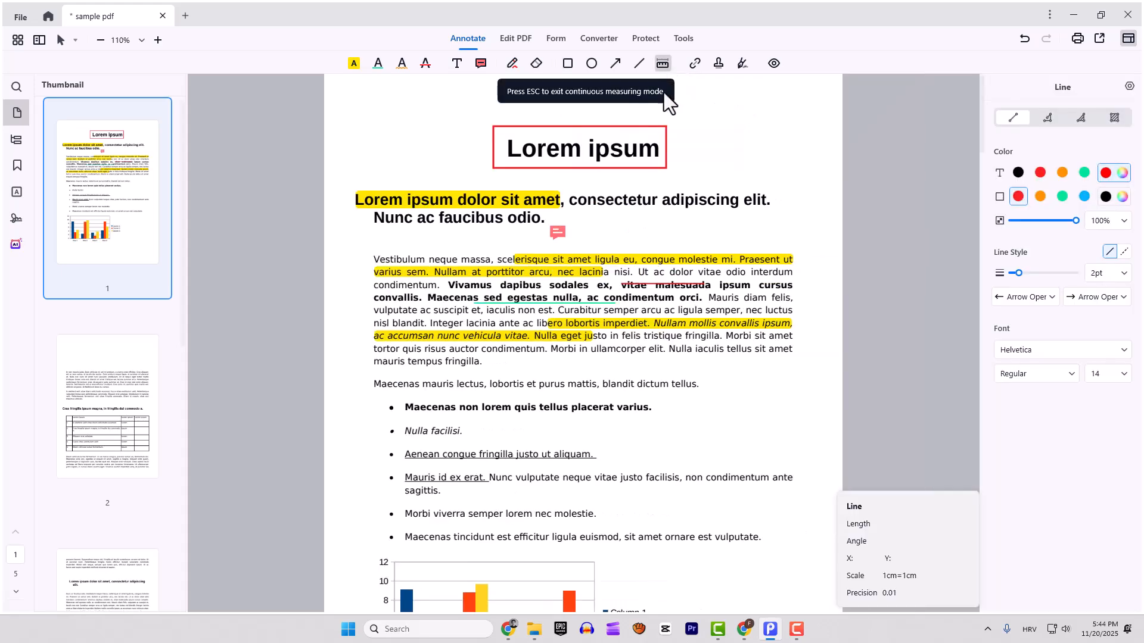
drag(375, 384, 748, 386)
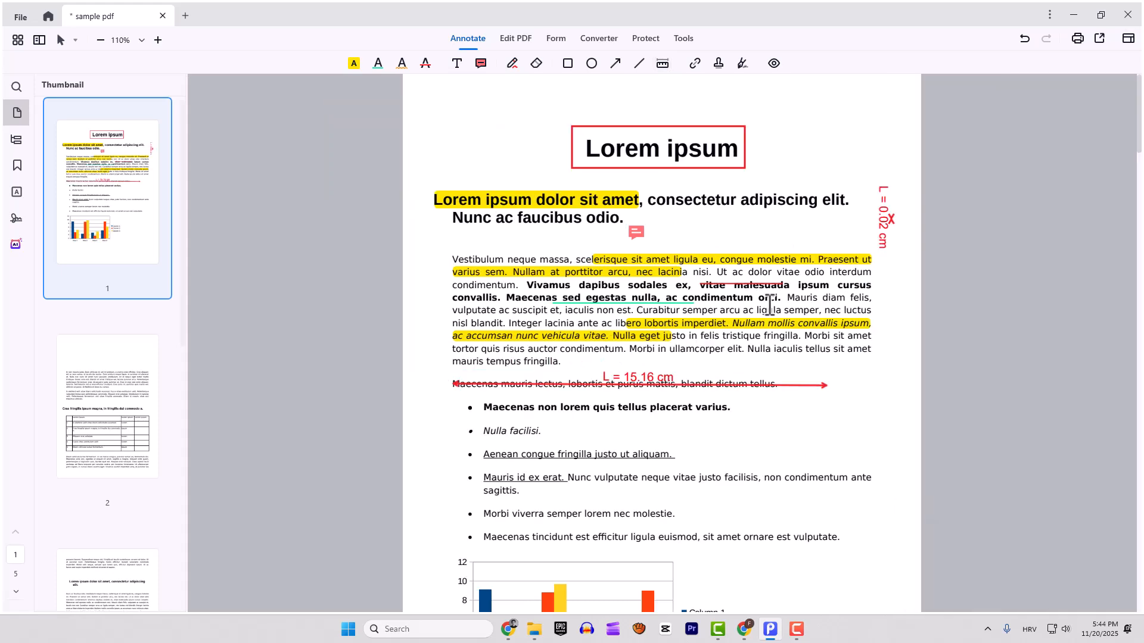
Delete both length measurements and the red rectangle around the title.
click(885, 217)
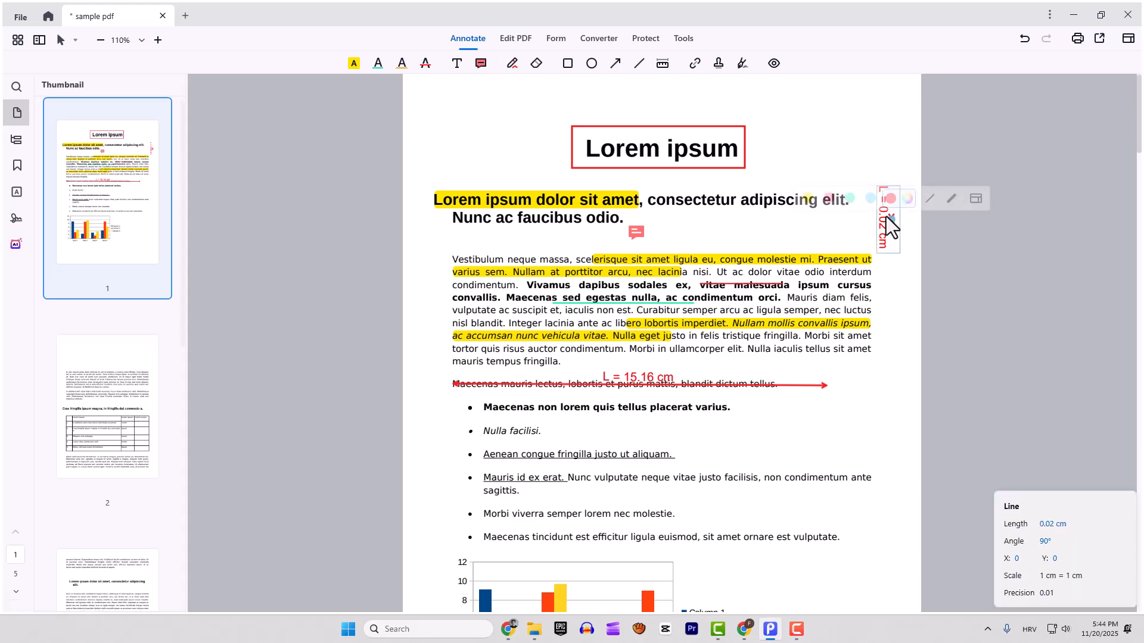
key(Delete)
click(806, 387)
key(Delete)
click(591, 131)
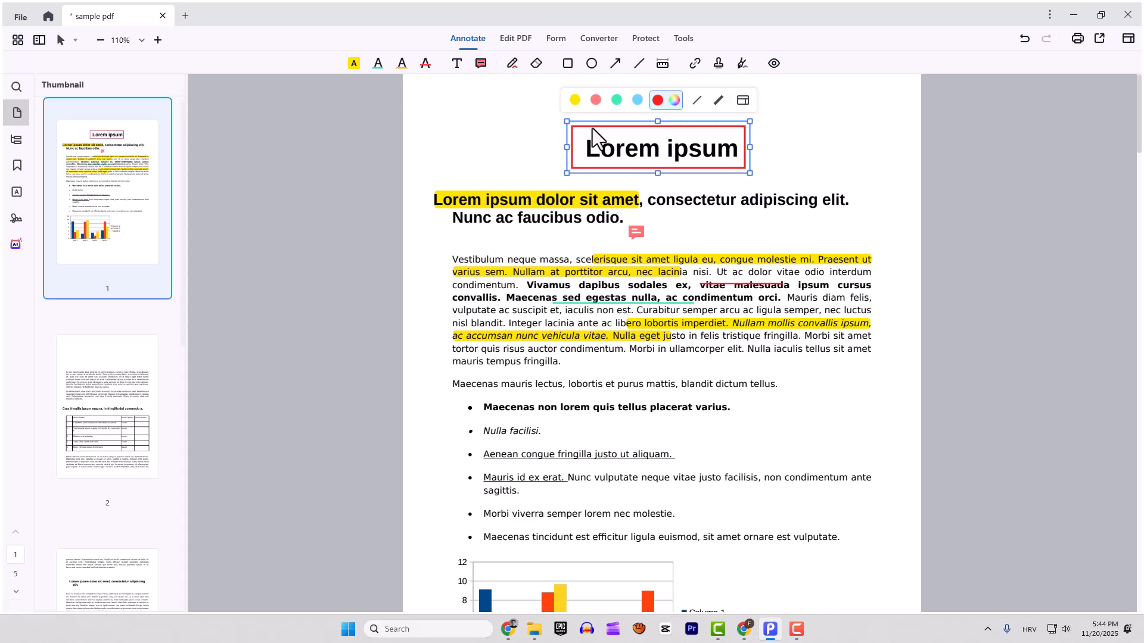
key(Delete)
Delete the green underline in the first paragraph and recolor the highlight from "scelerisque" to "lacinia" green.
click(622, 302)
key(Delete)
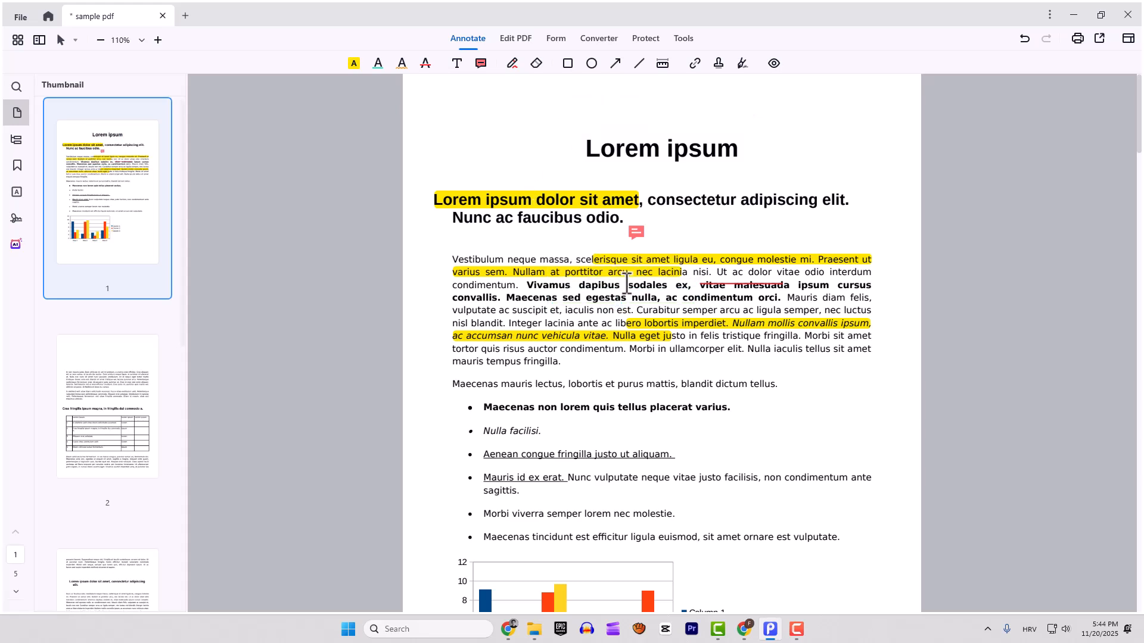
click(656, 272)
click(641, 229)
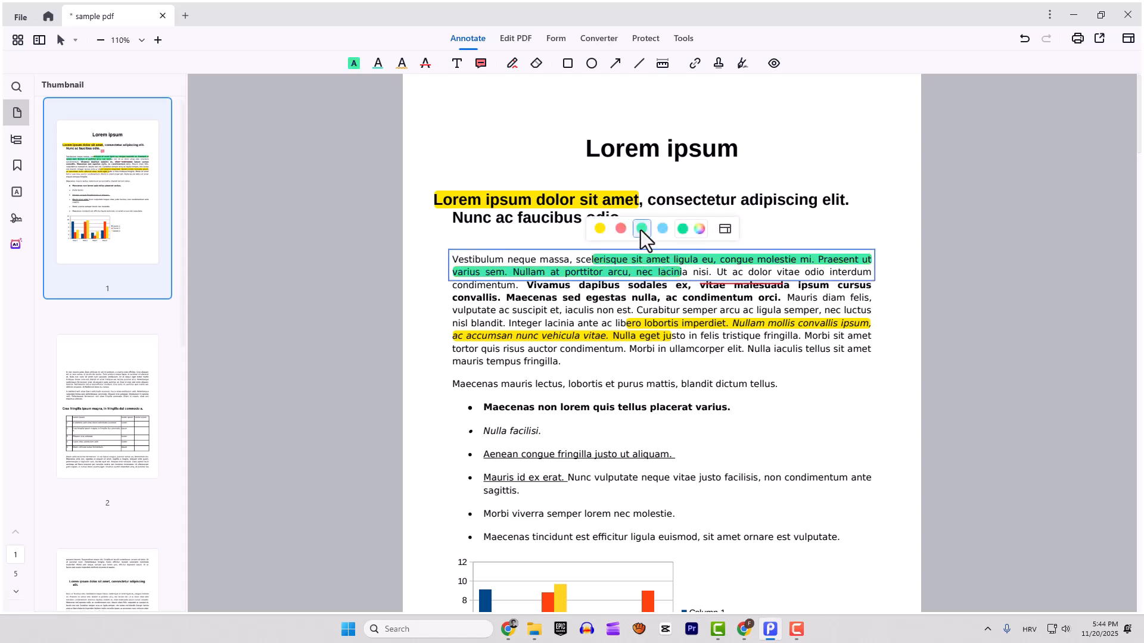
click(742, 168)
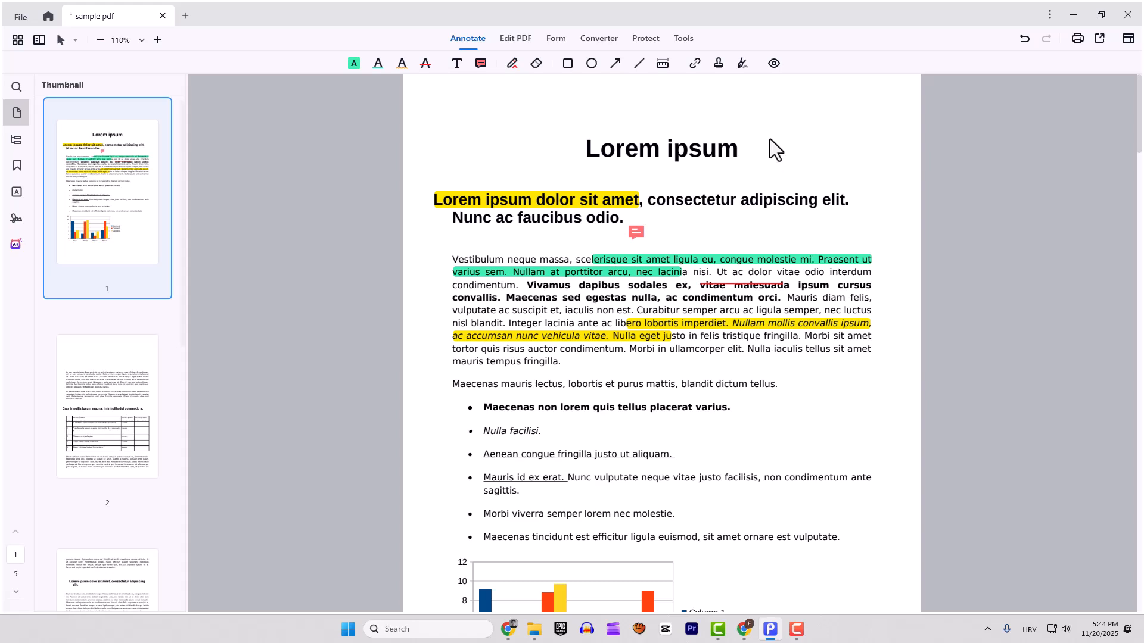
Place a dynamic REVIEWED stamp beside the bulleted list, adjust it, and remove it from the page.
click(718, 64)
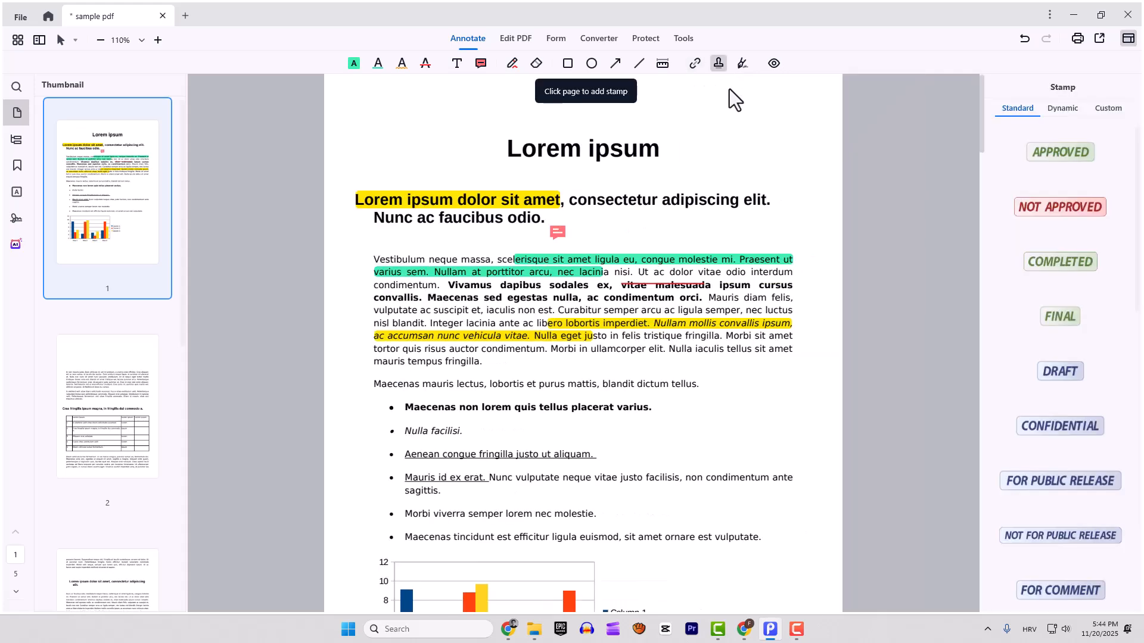
click(1060, 112)
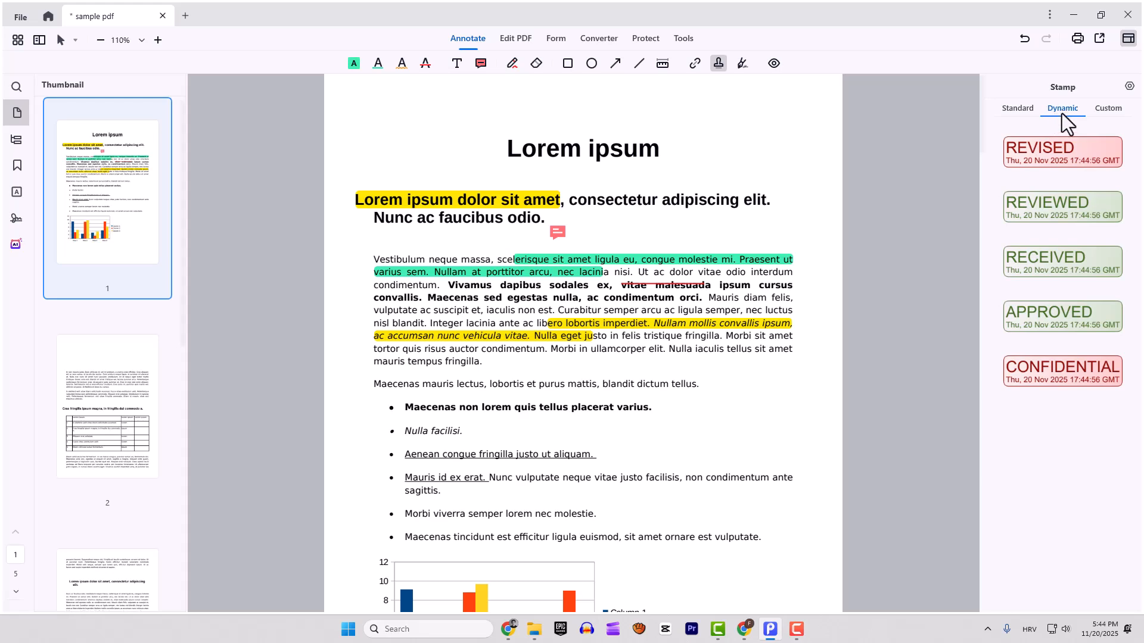
click(1046, 210)
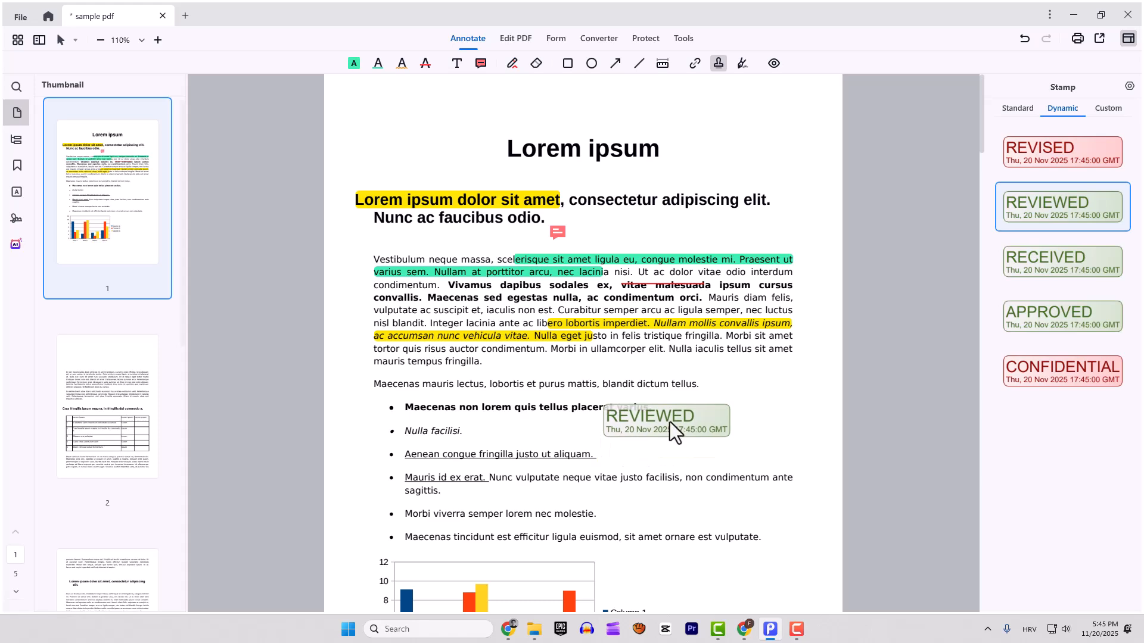
click(718, 429)
mouse_move(827, 430)
mouse_down()
mouse_move(799, 452)
mouse_move(825, 435)
mouse_up()
drag(796, 394, 823, 375)
click(857, 382)
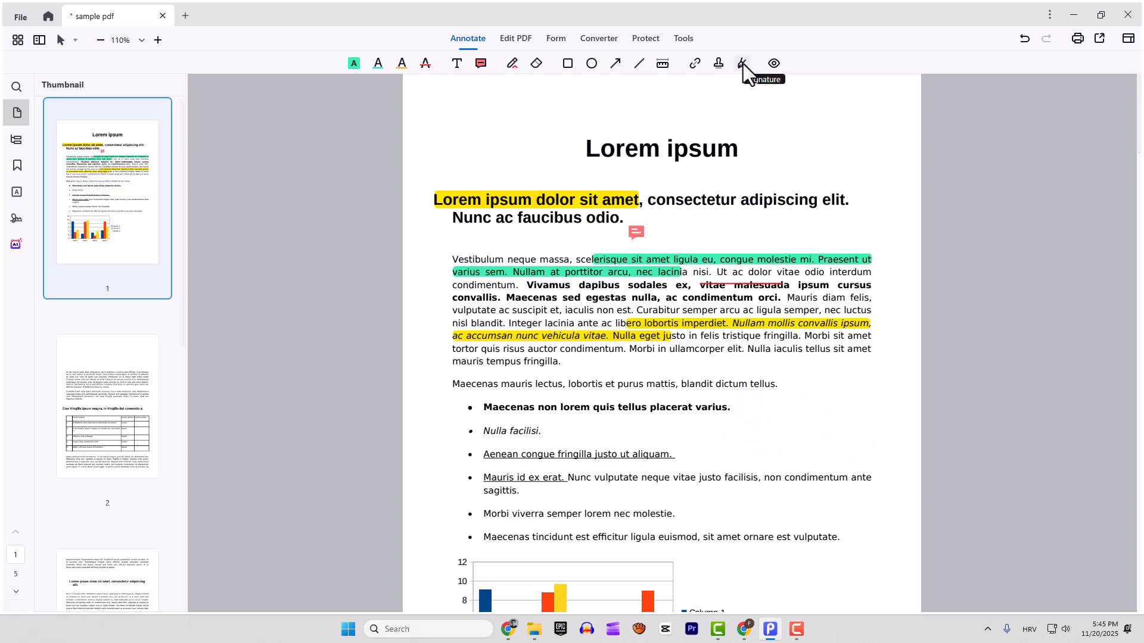
Place the saved handwritten signature on both sides of the title "Lorem ipsum" and beside the bulleted list.
click(743, 63)
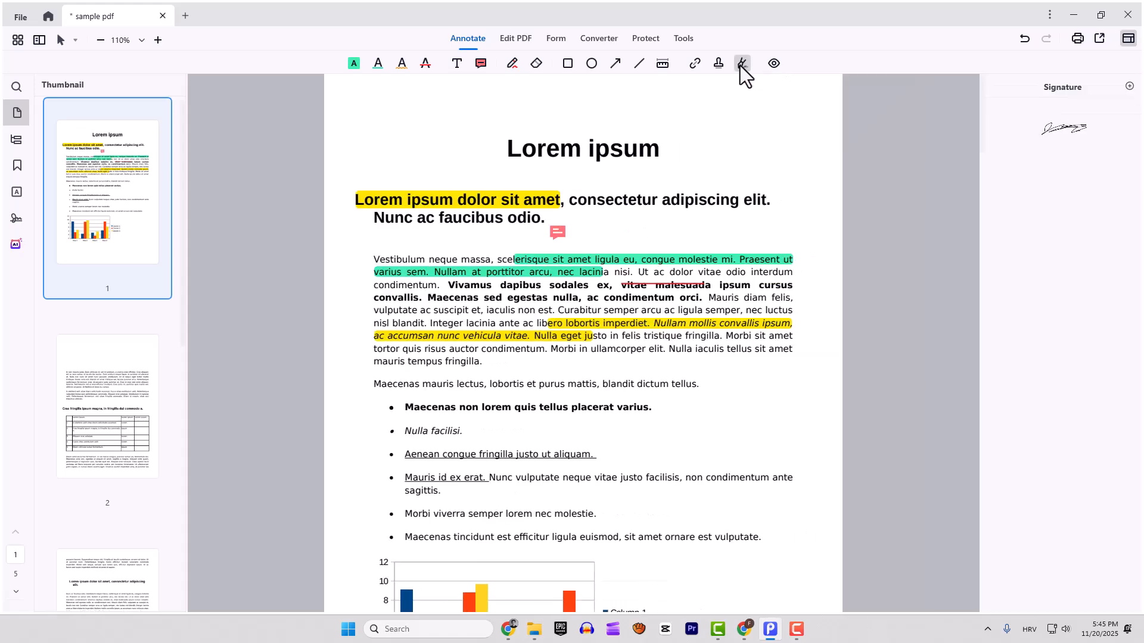
click(1068, 132)
click(789, 137)
click(772, 430)
click(444, 138)
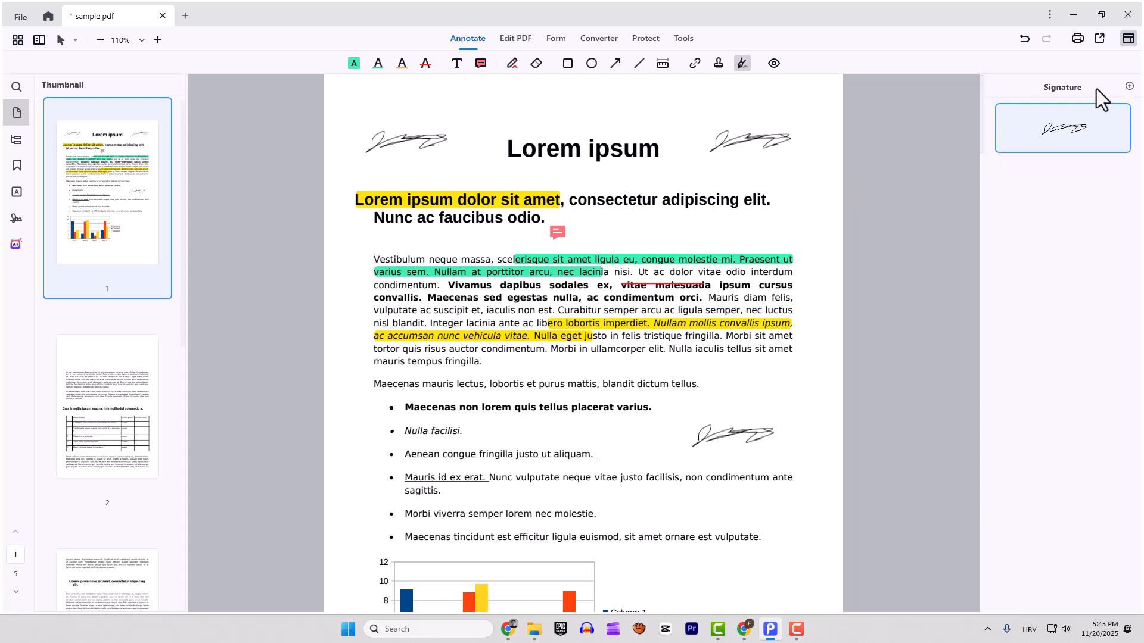
Start a new signature, sketch one by hand in black, and switch to creating it from an image.
click(1130, 86)
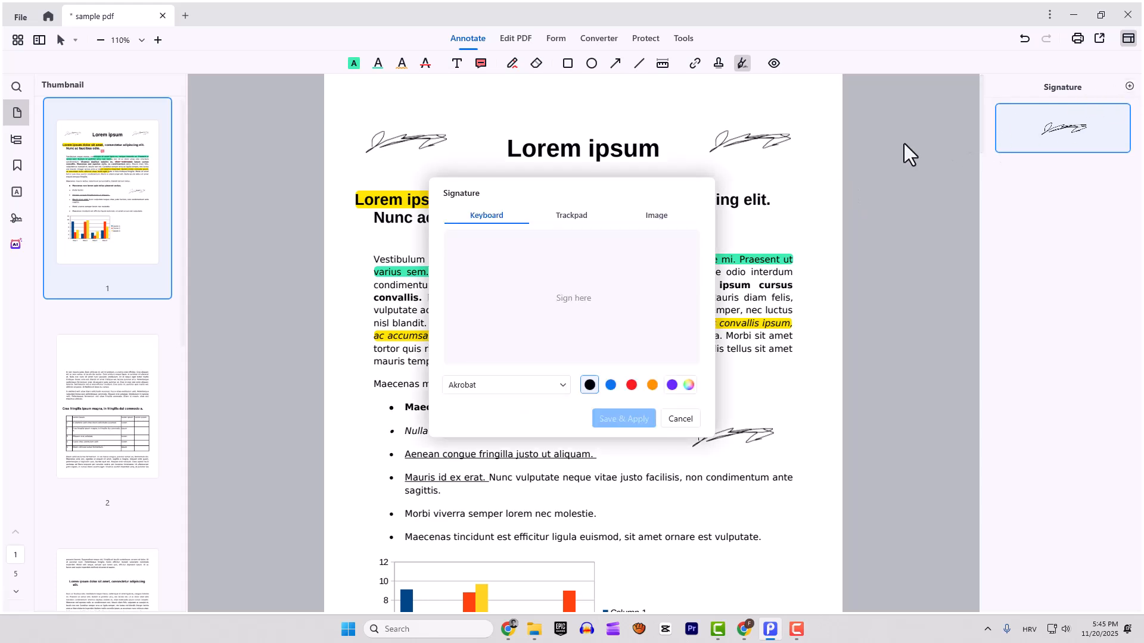
mouse_move(532, 274)
mouse_down()
mouse_move(518, 324)
mouse_move(590, 301)
mouse_move(554, 286)
mouse_move(572, 298)
mouse_up()
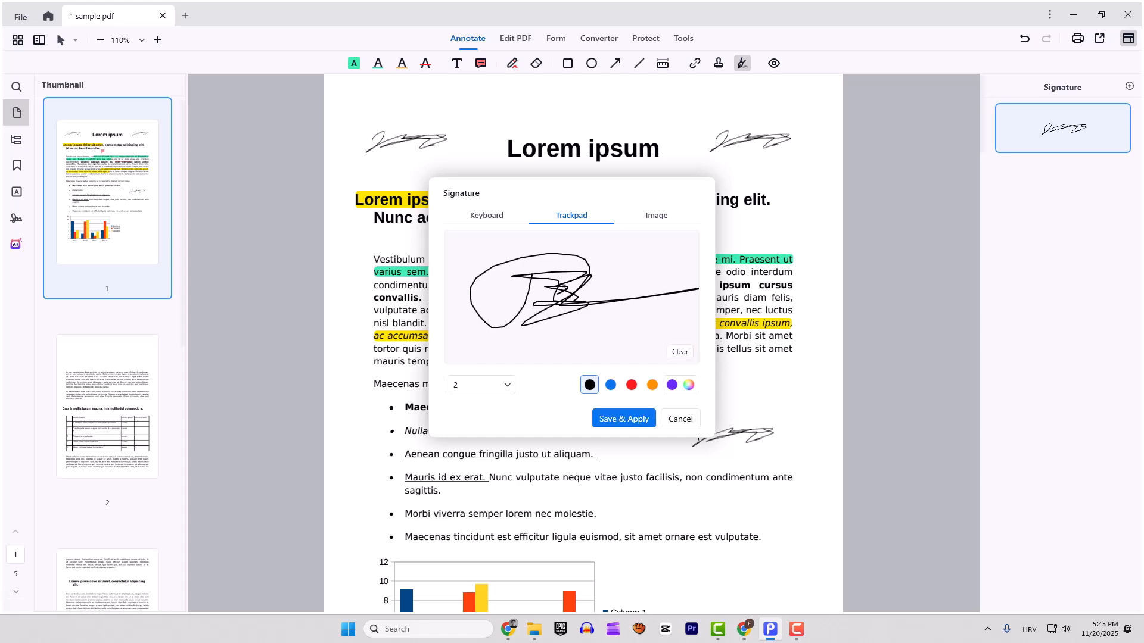
click(656, 216)
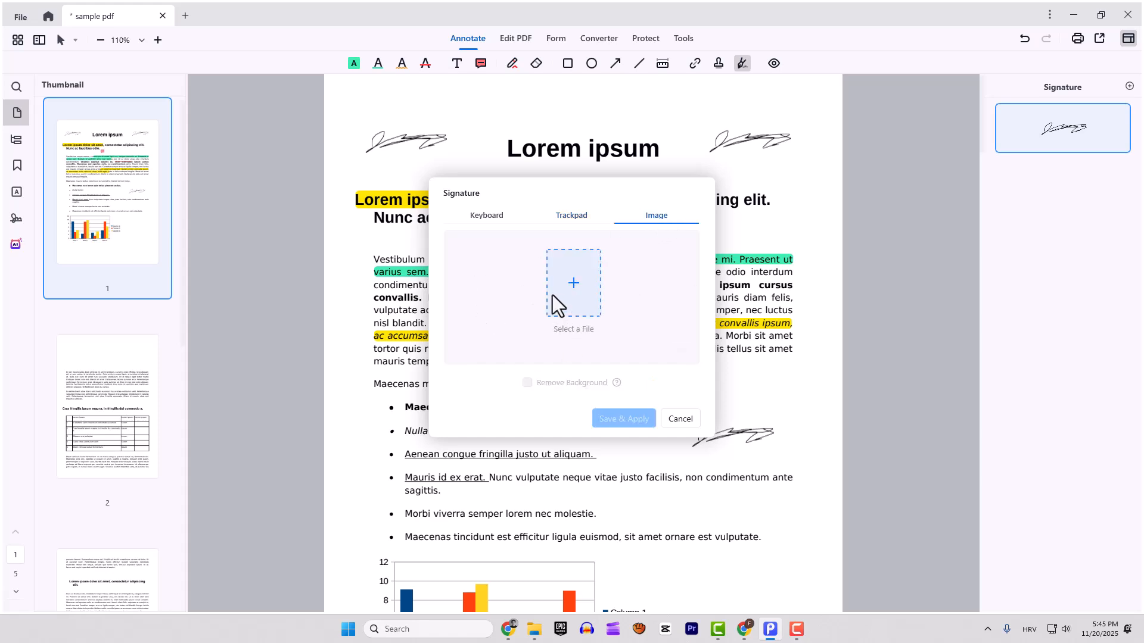
Save a typed signature reading "fgfgf" in the black Akrobat font and delete it from the saved signatures.
click(488, 217)
text(fgfgf)
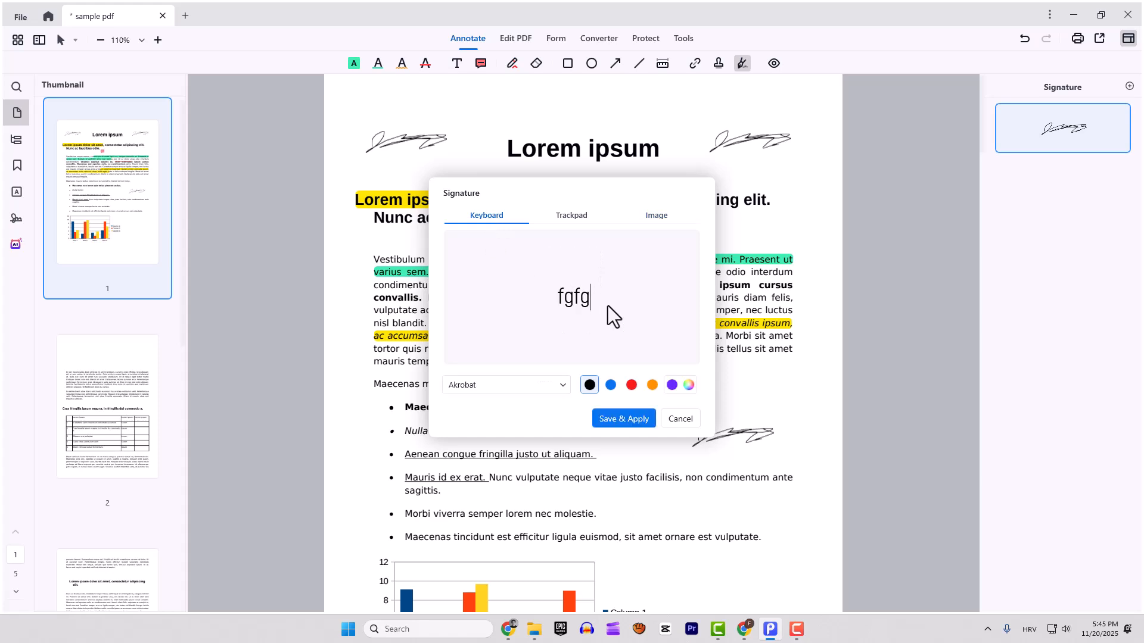
click(635, 420)
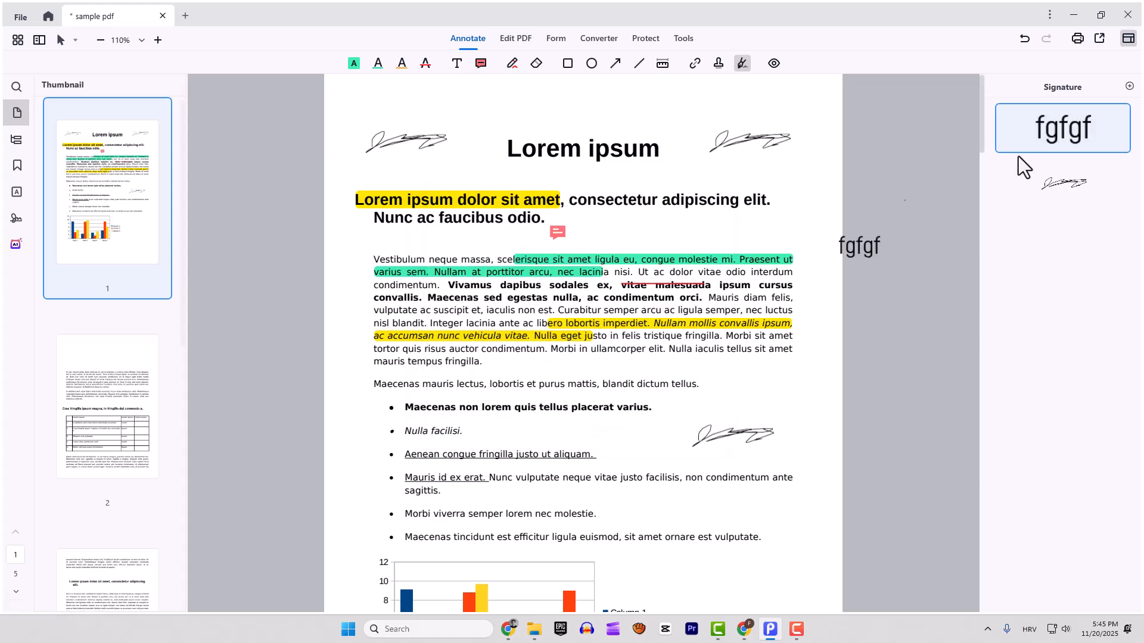
click(1119, 117)
click(543, 351)
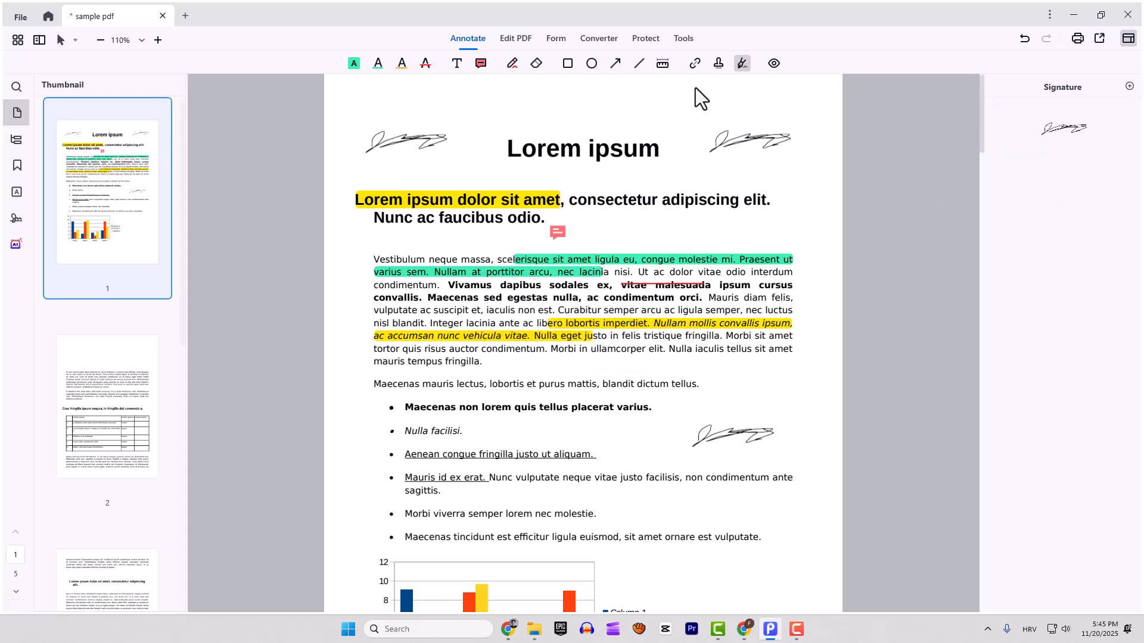
Hide all annotations in the document and show them again.
click(773, 63)
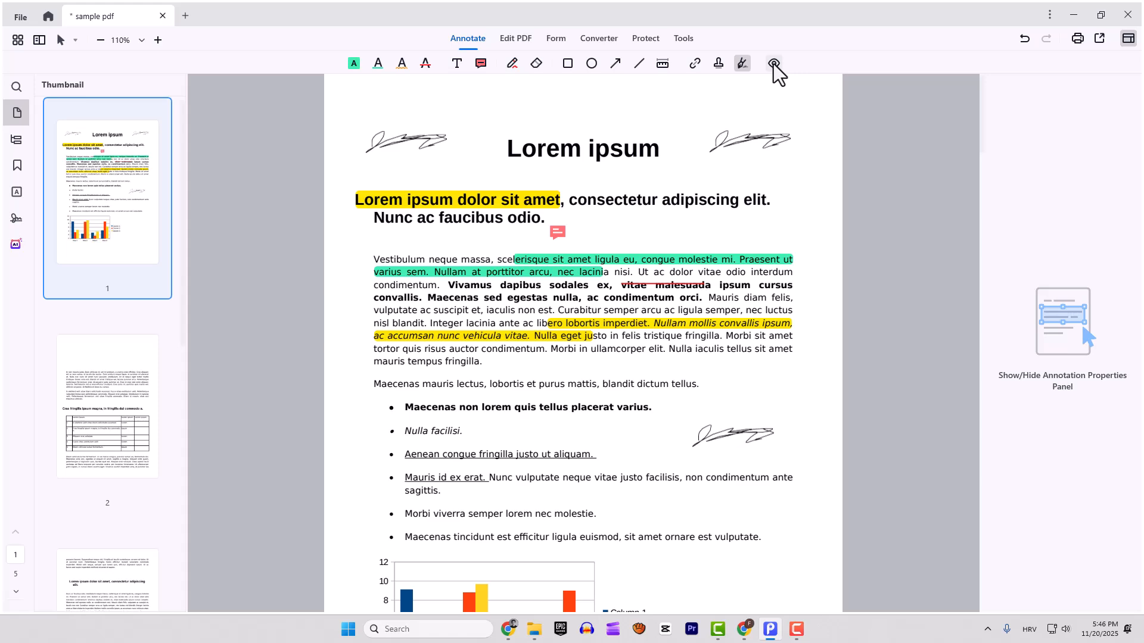
click(774, 63)
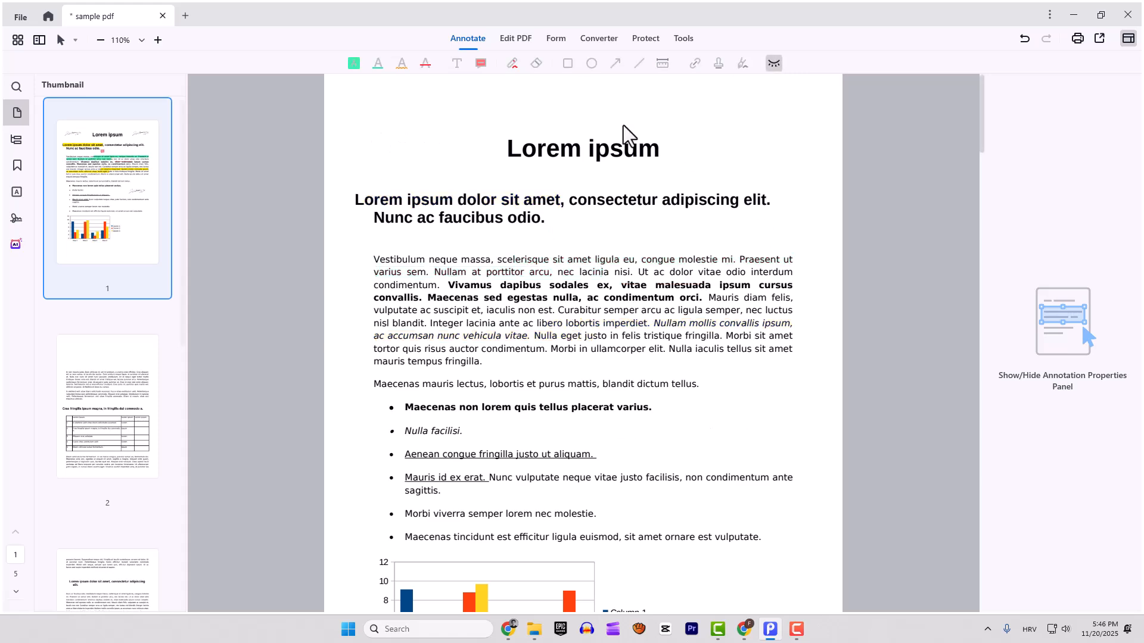
click(476, 43)
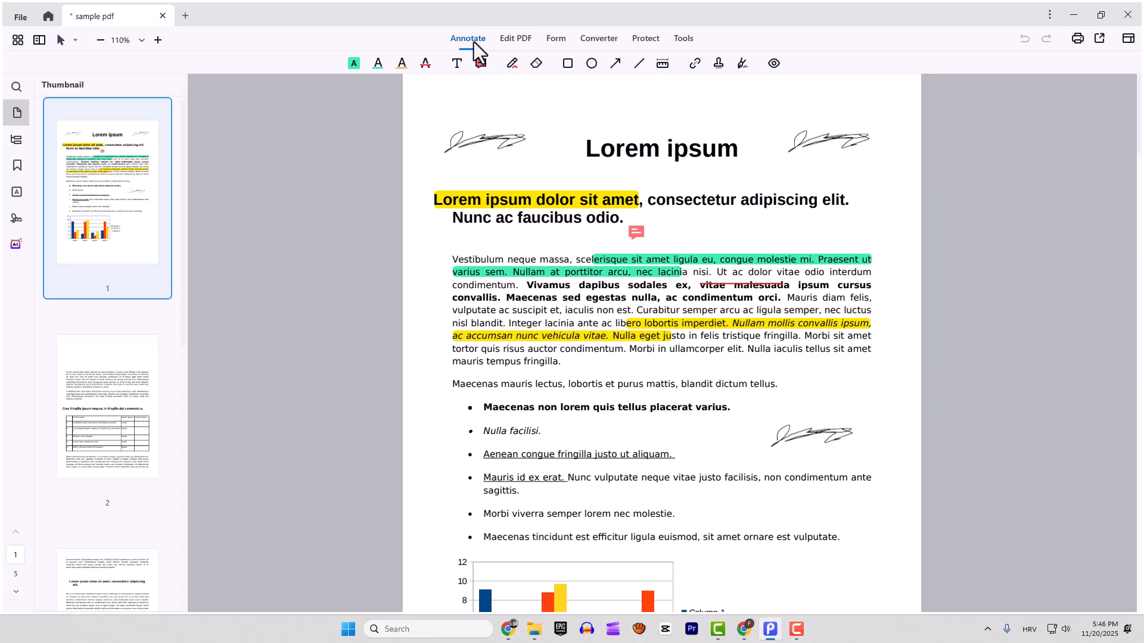
Insert "sdsddsdsds" and "ffsdfsdffsd" around "et," in the first paragraph and add "adefsdfsdsdf" at its end.
click(523, 41)
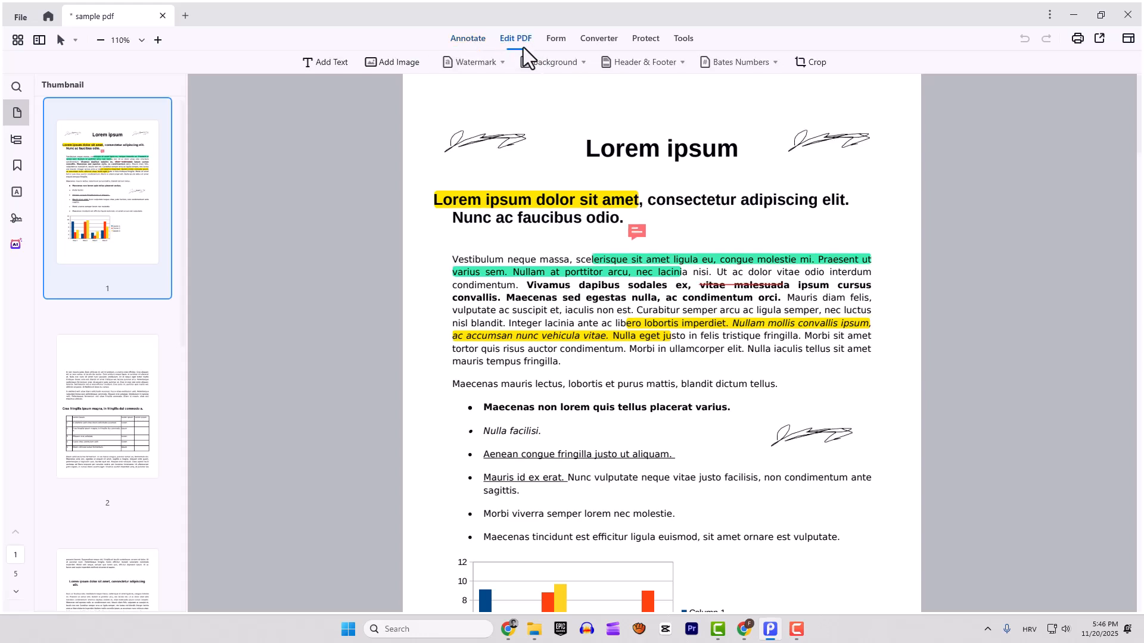
click(323, 64)
click(473, 310)
text(sdsddsdsds et, )
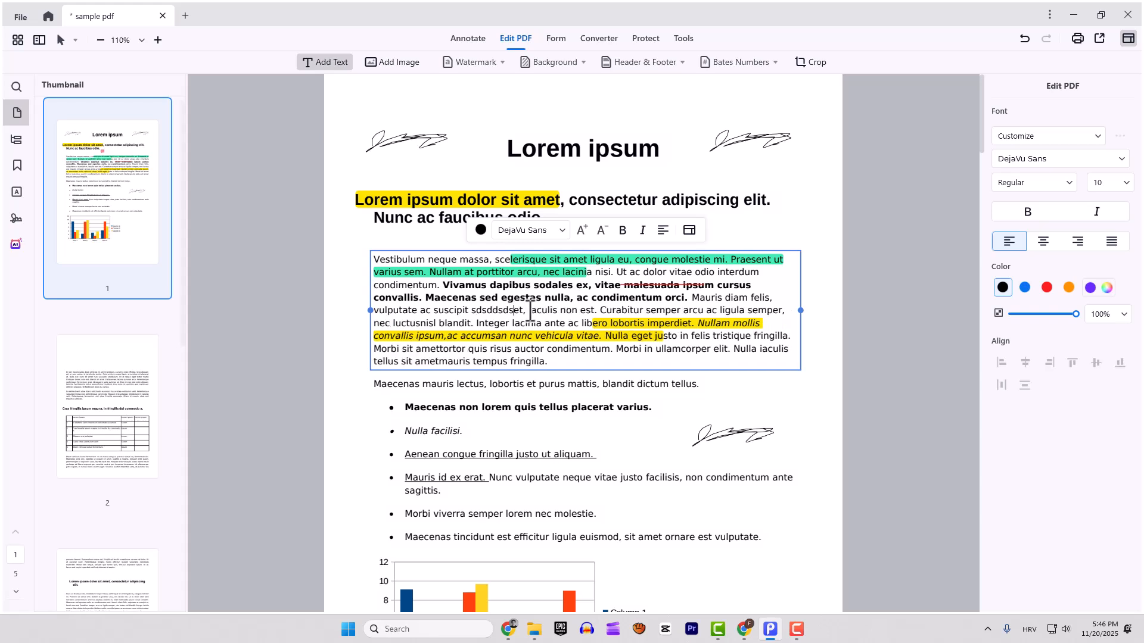
text(ffsdfsdffsd)
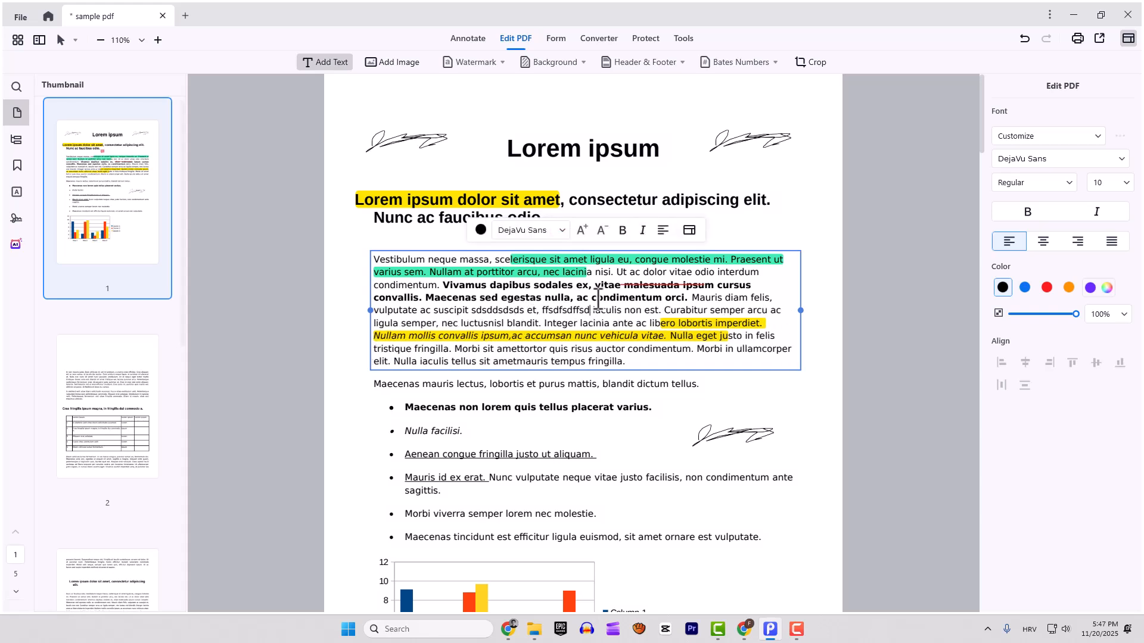
click(631, 362)
text(adefsdfsdsdf)
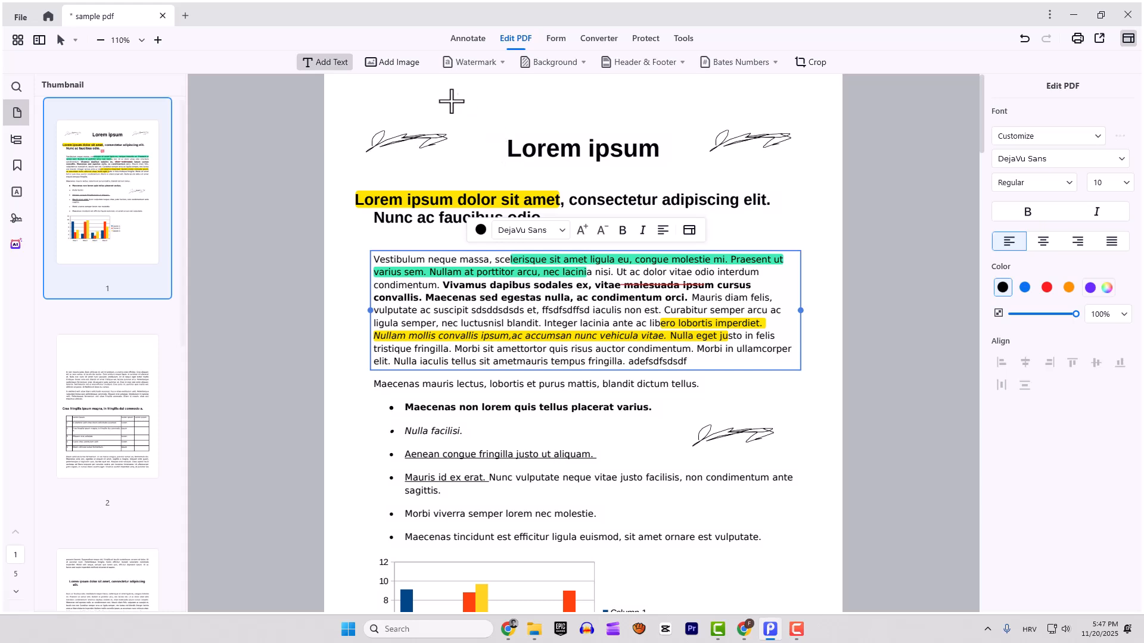
Preview a gray "Cisdem PDFMaster" text watermark in front of the text on all pages and discard it.
click(391, 62)
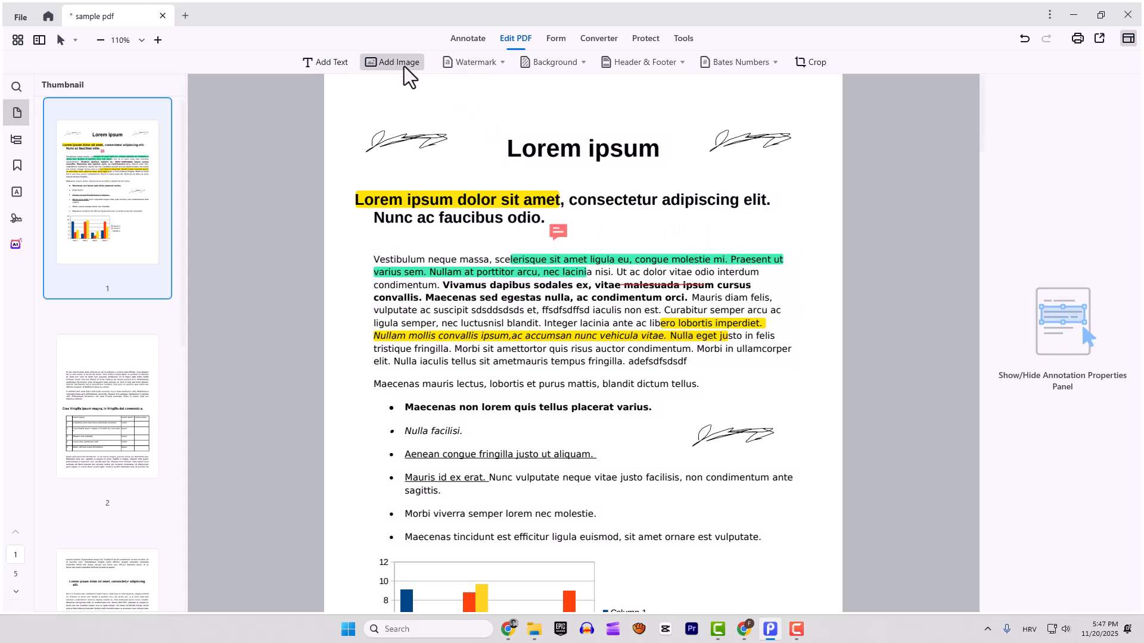
click(491, 63)
click(481, 83)
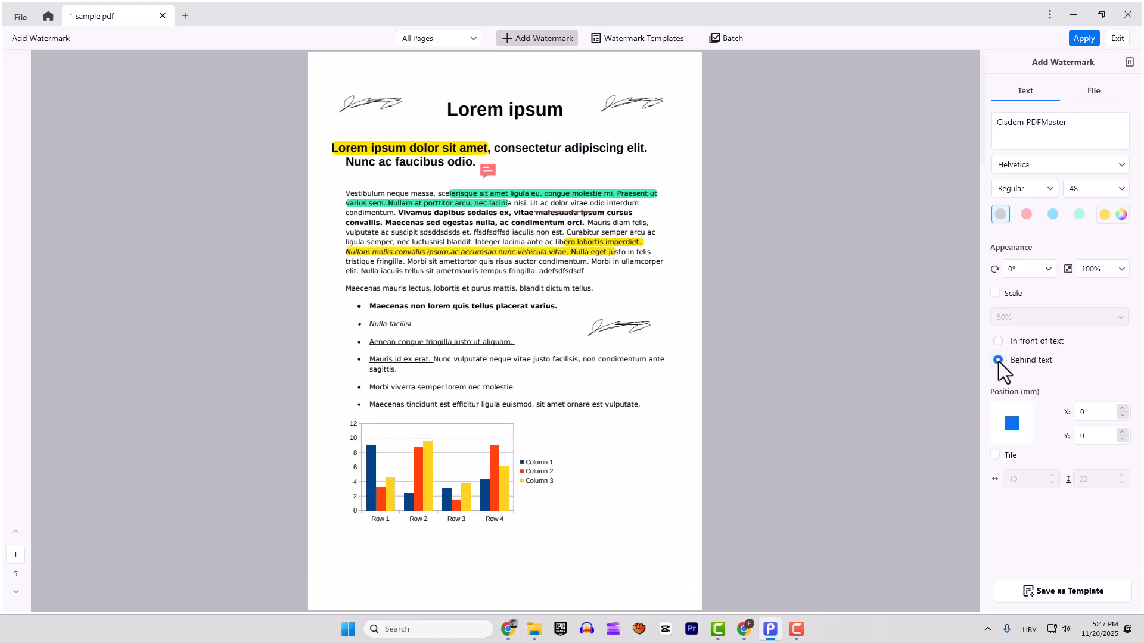
click(1027, 214)
click(1003, 214)
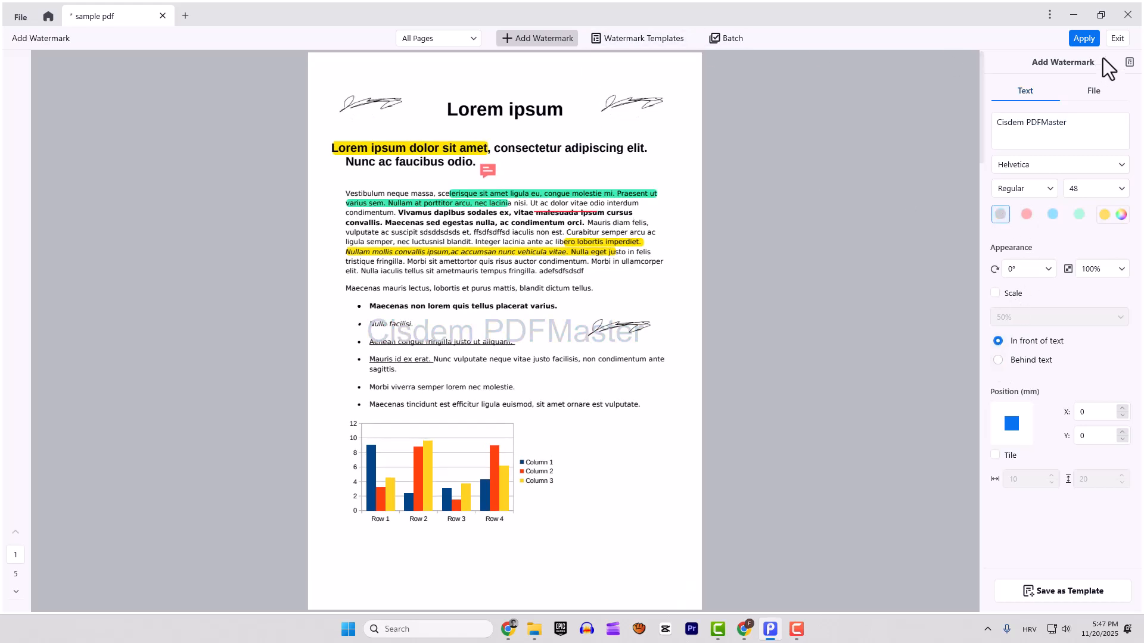
click(1117, 40)
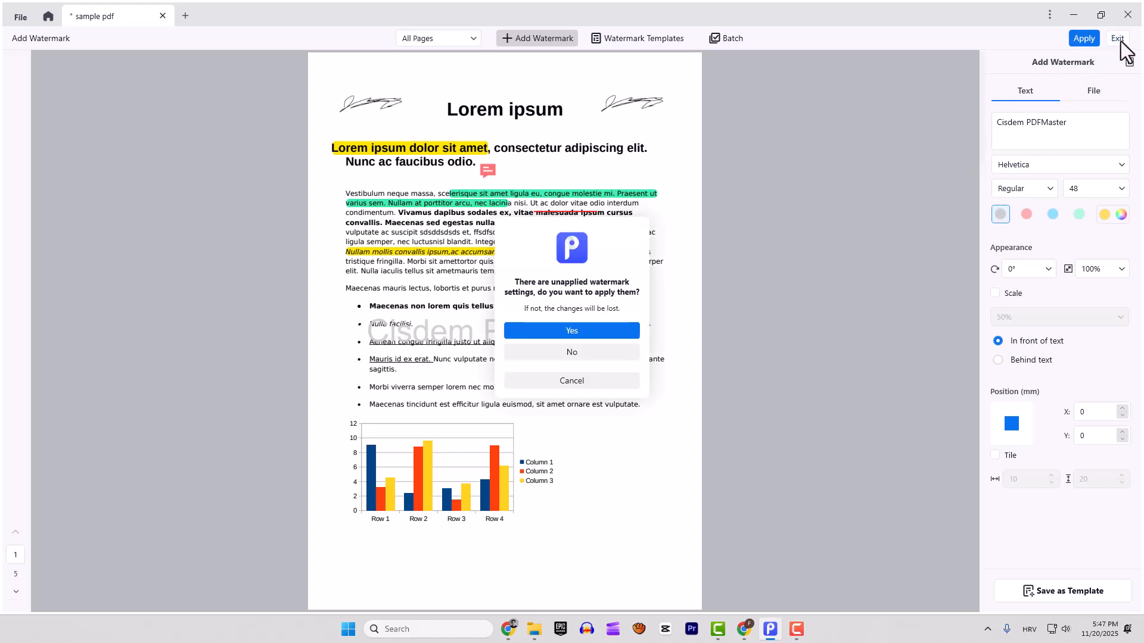
click(596, 352)
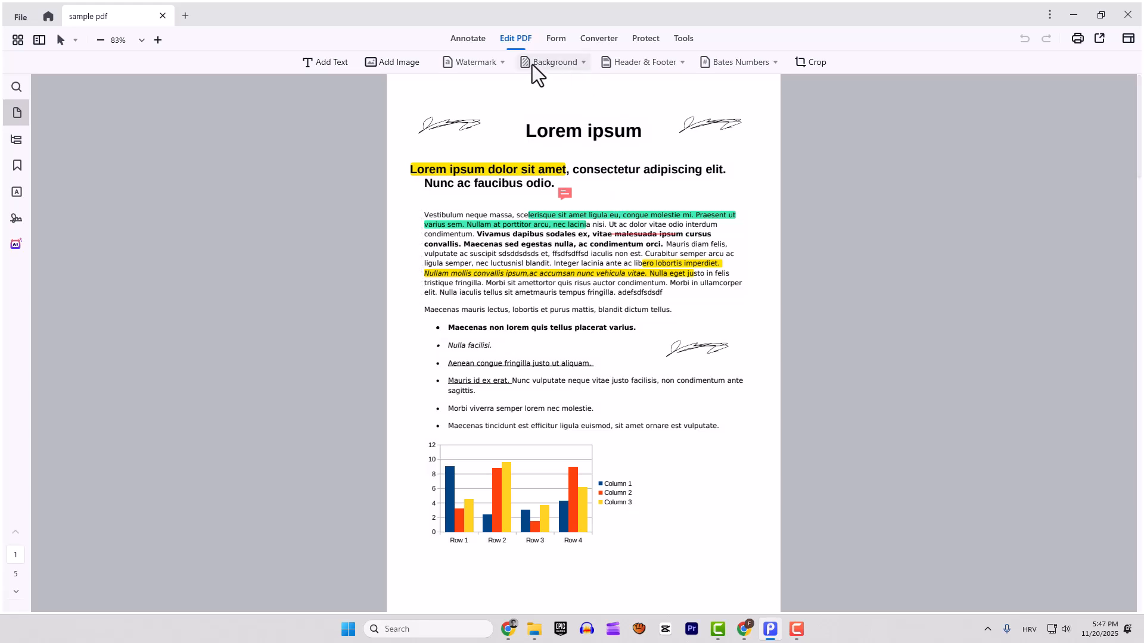
click(564, 65)
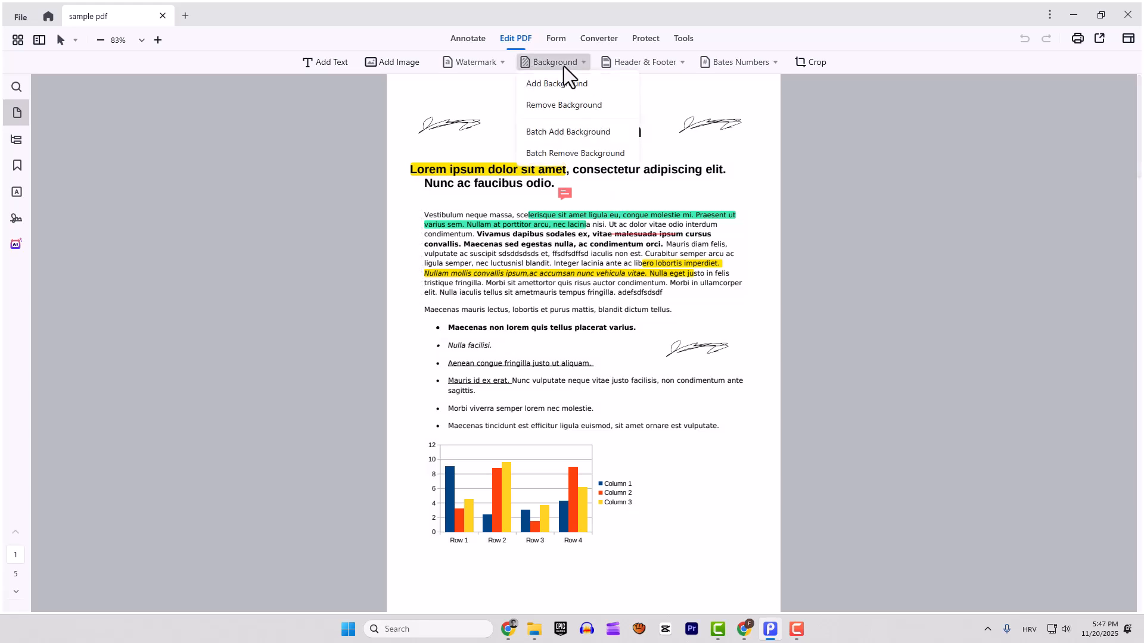
click(675, 58)
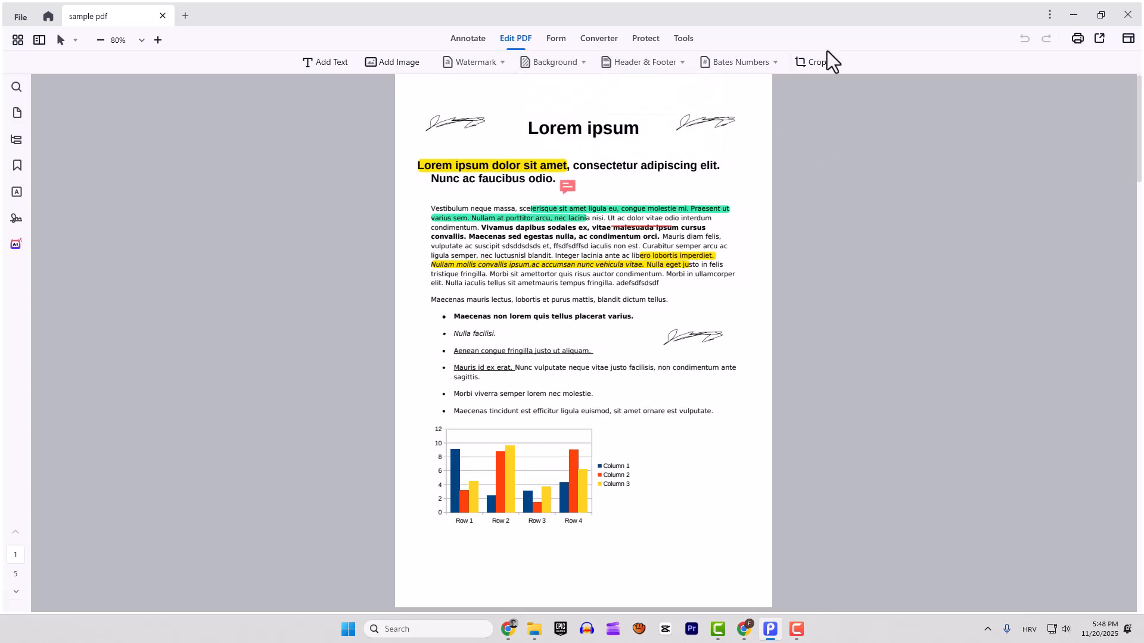
Crop the current page with a right margin of 30.
click(814, 63)
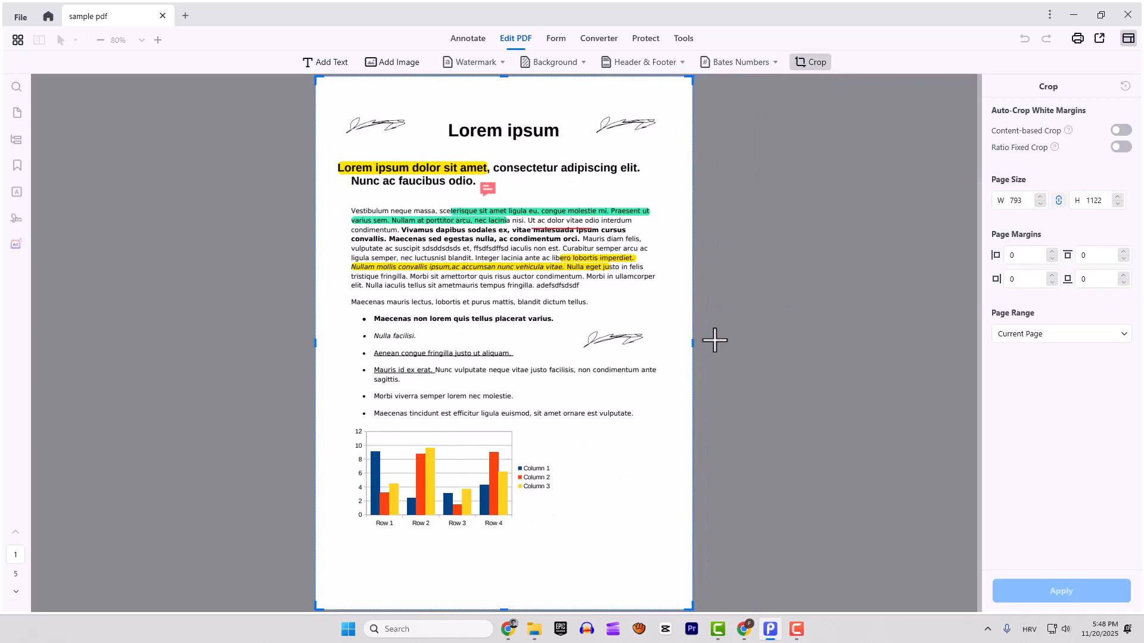
mouse_move(691, 342)
mouse_down()
mouse_move(614, 351)
mouse_move(678, 346)
mouse_up()
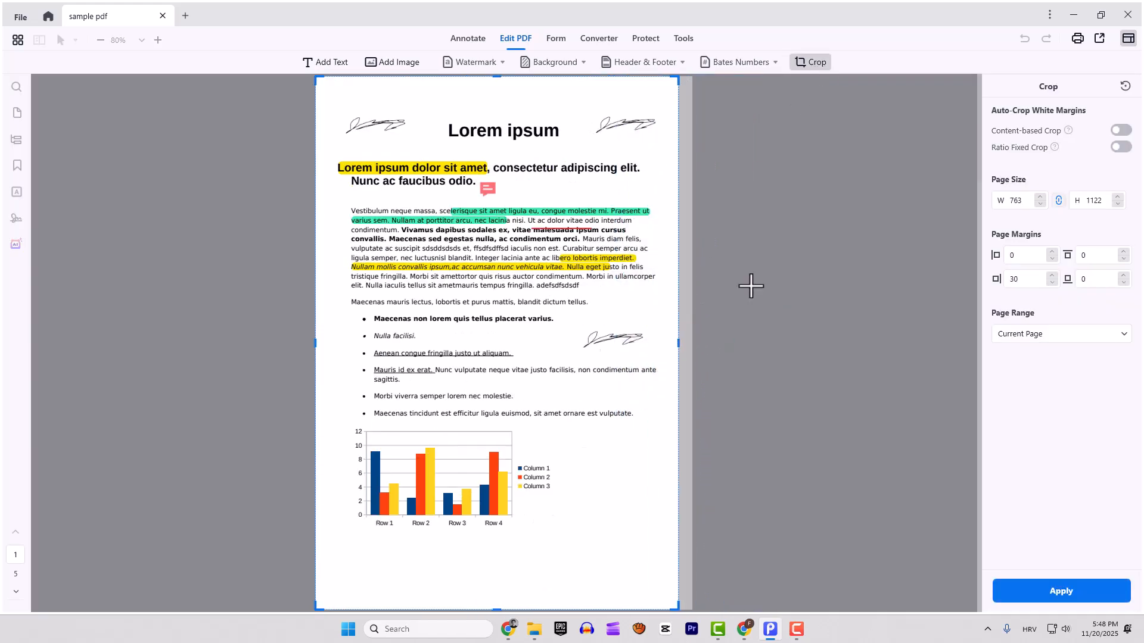
click(515, 40)
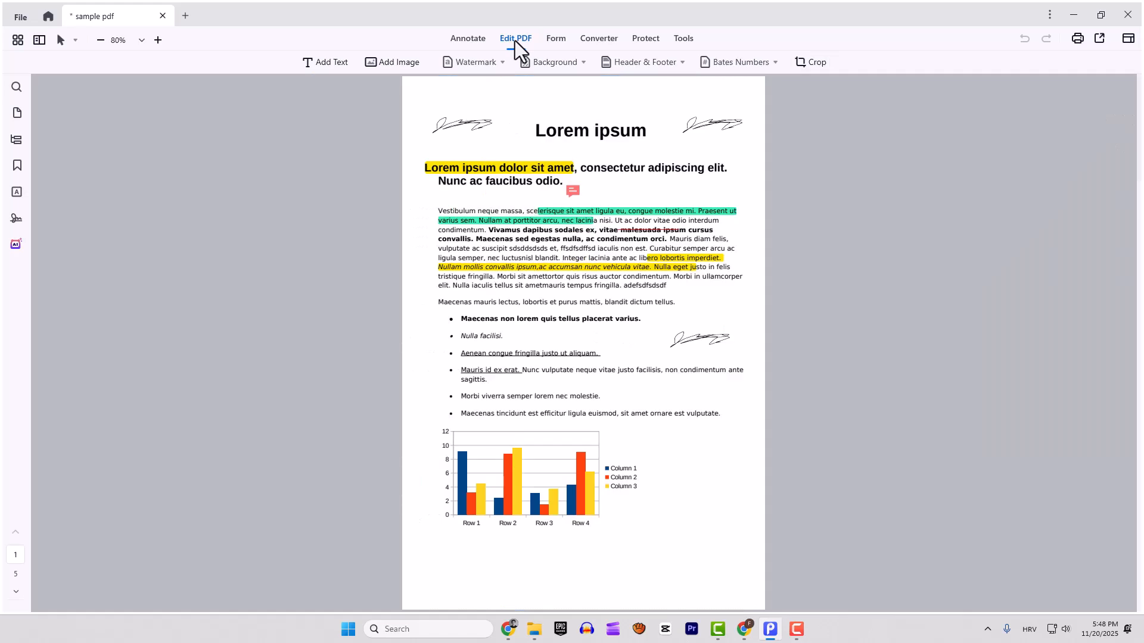
Add three check box form fields stacked one below another to the right of the bar chart's legend.
click(555, 38)
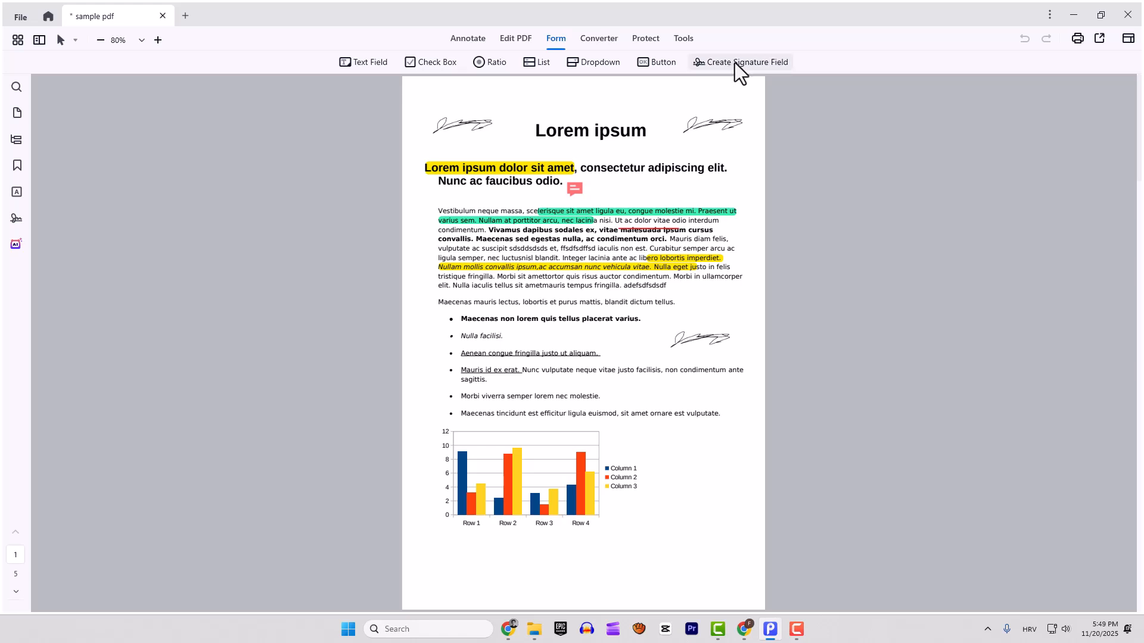
click(429, 63)
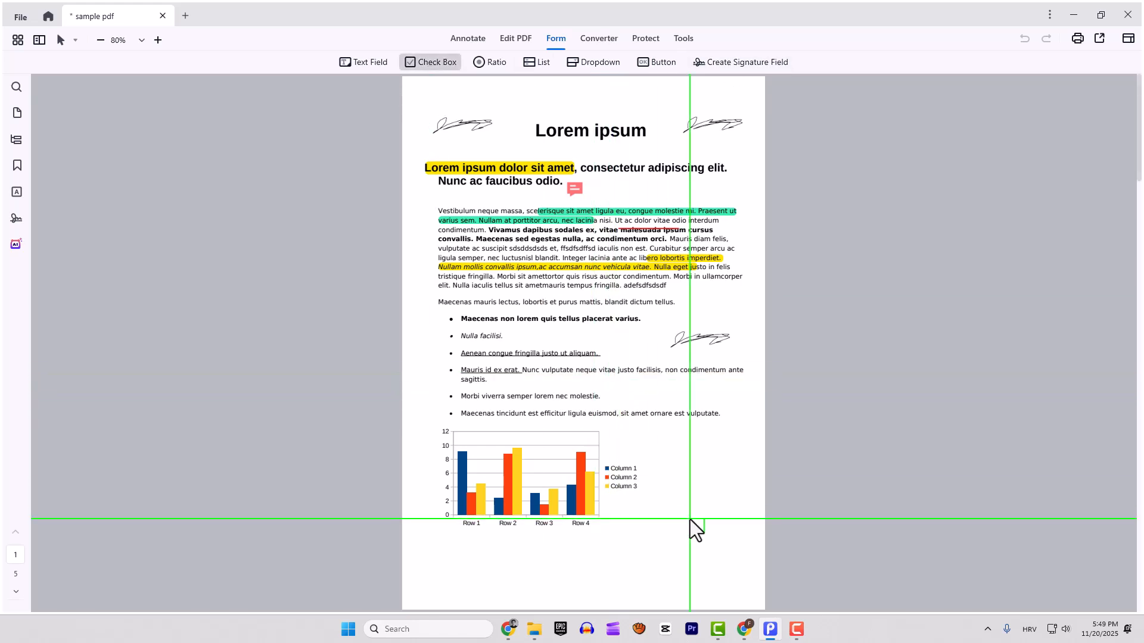
click(655, 442)
click(583, 498)
click(581, 538)
Save a copy of the document to the desktop under the name "checkbox".
click(23, 17)
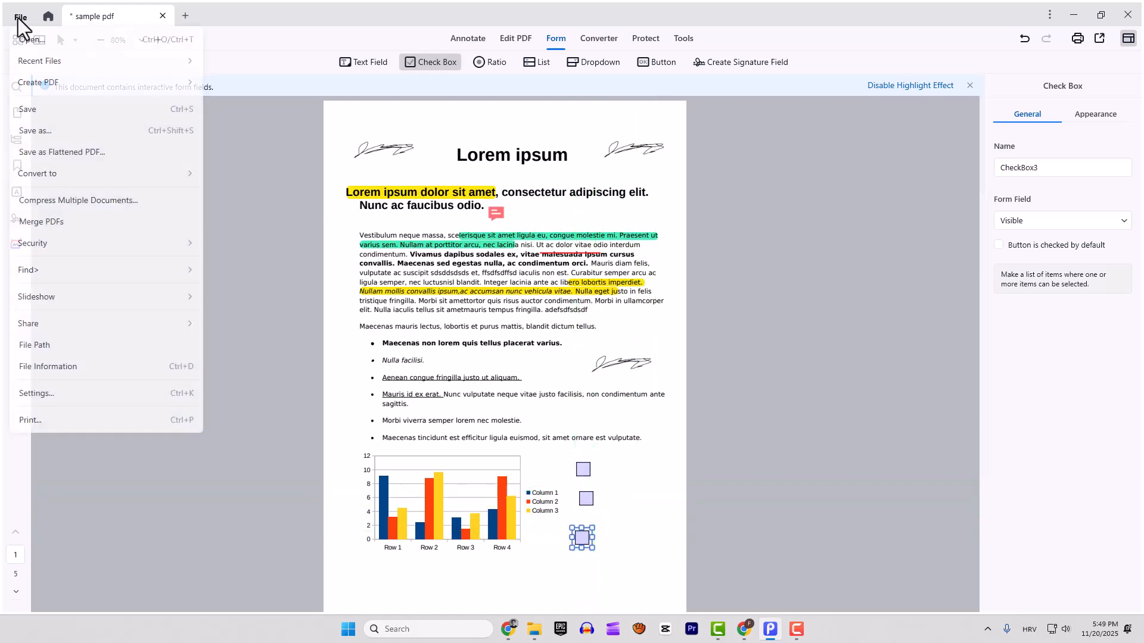
click(39, 131)
key(Return)
Open checkbox.pdf from the desktop in Chrome and test the three check boxes beside the chart.
click(1073, 15)
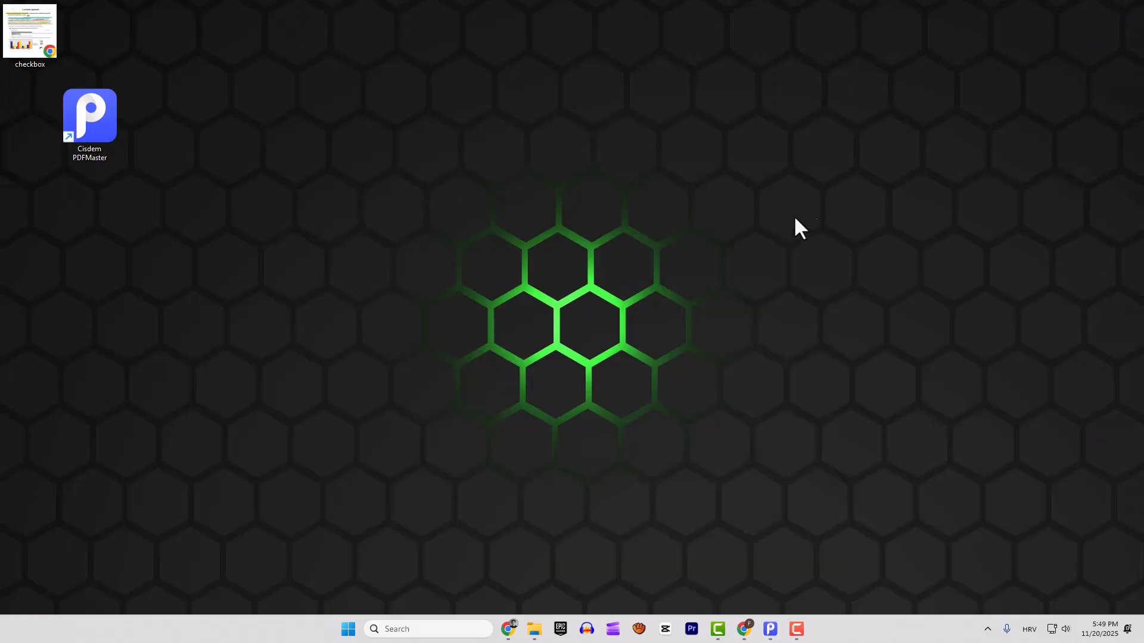
double_click(32, 36)
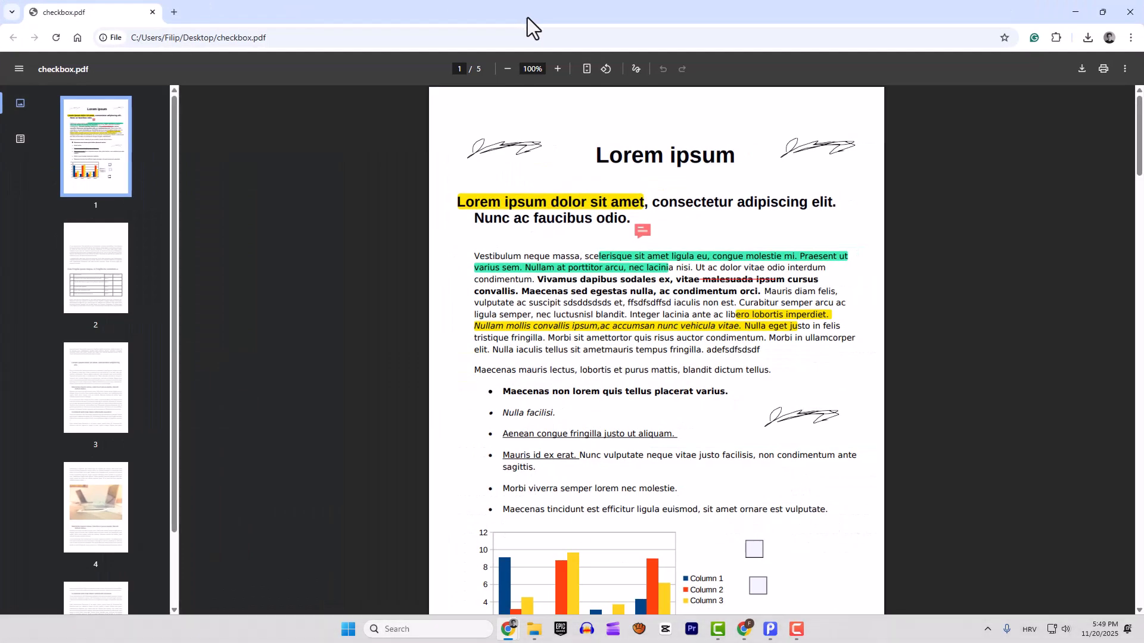
scroll(786, 315, down, 4)
click(754, 311)
click(758, 348)
click(752, 399)
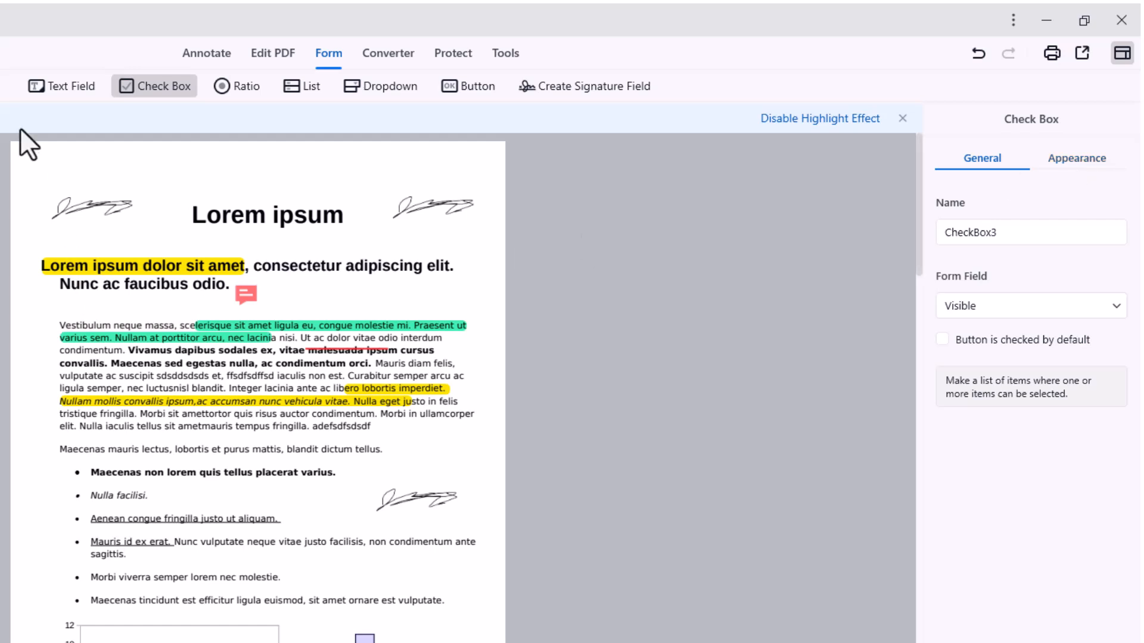
Look over the form field tools and bring up the PDF conversion tools for checkbox.pdf.
click(299, 85)
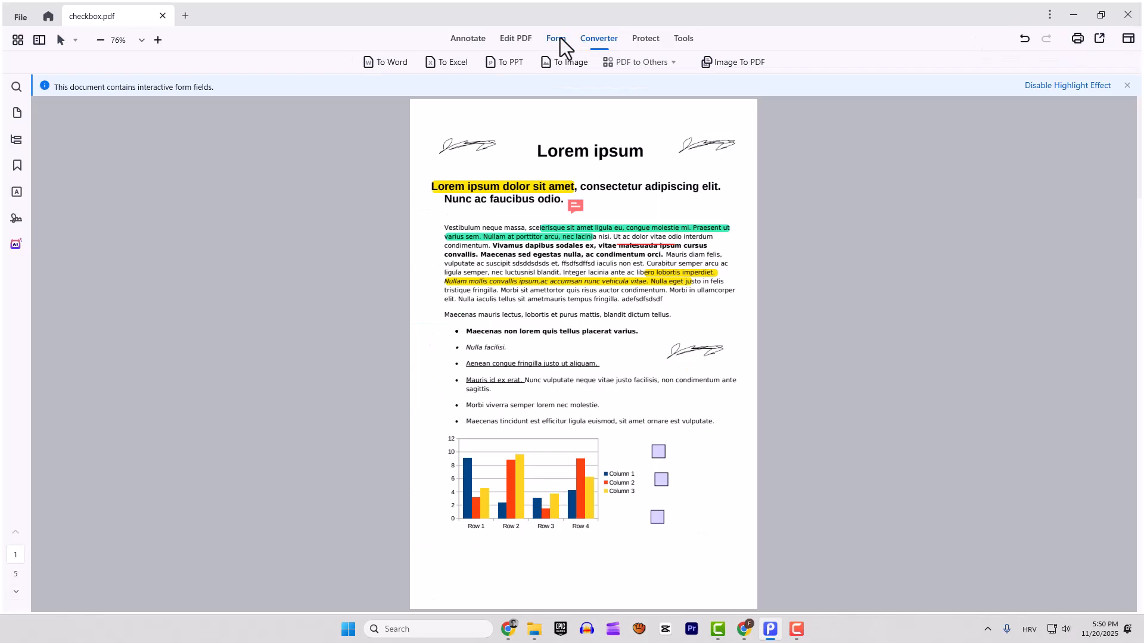
click(556, 40)
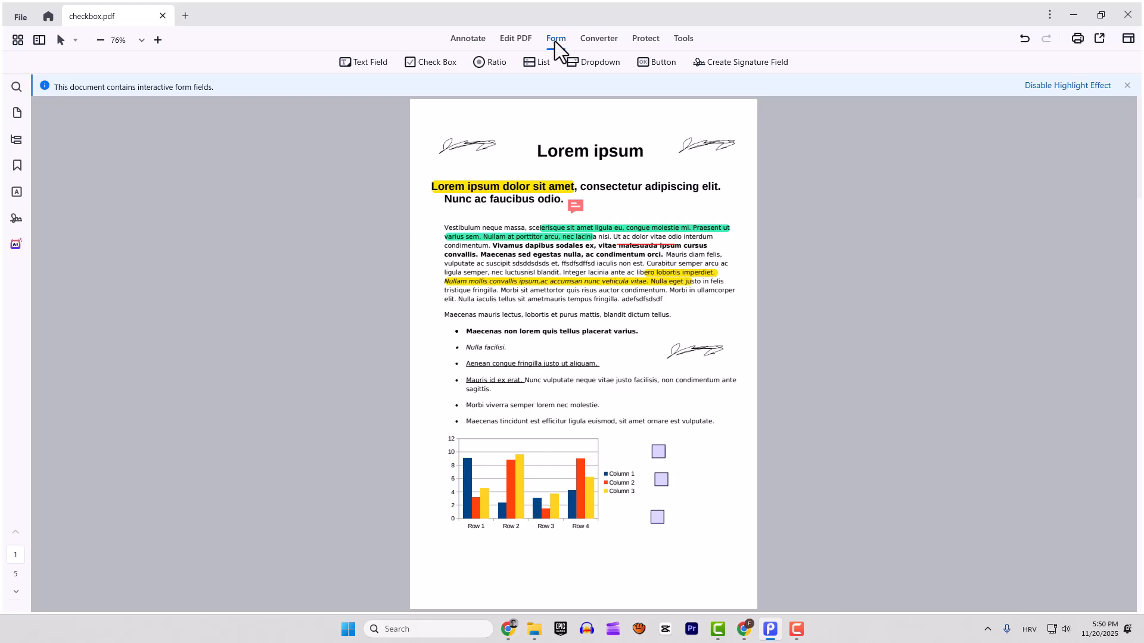
click(603, 39)
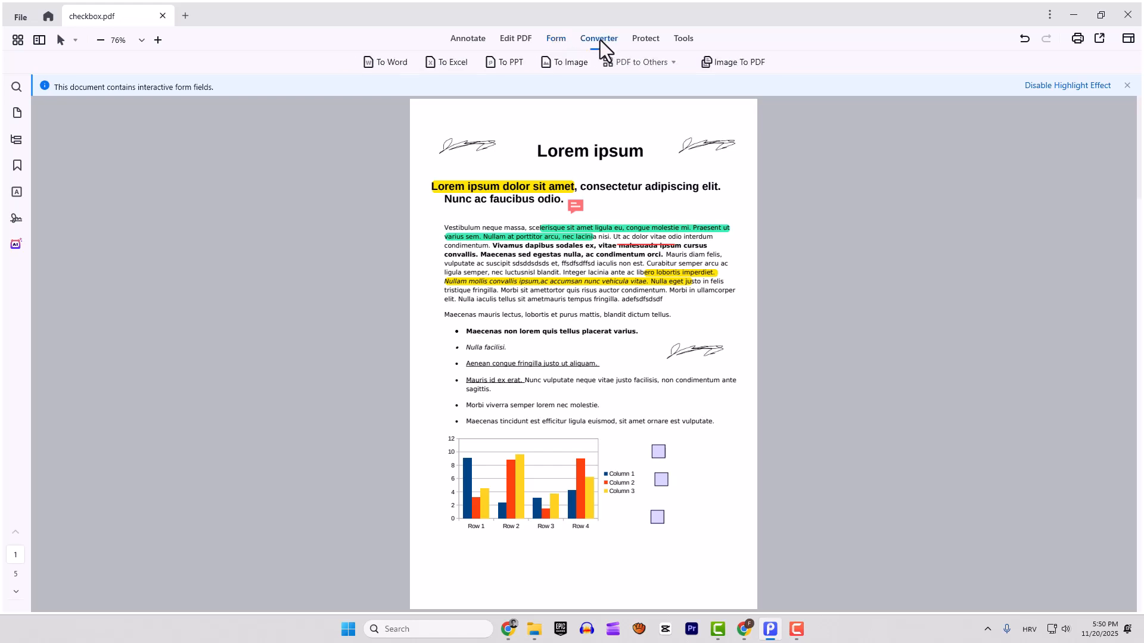